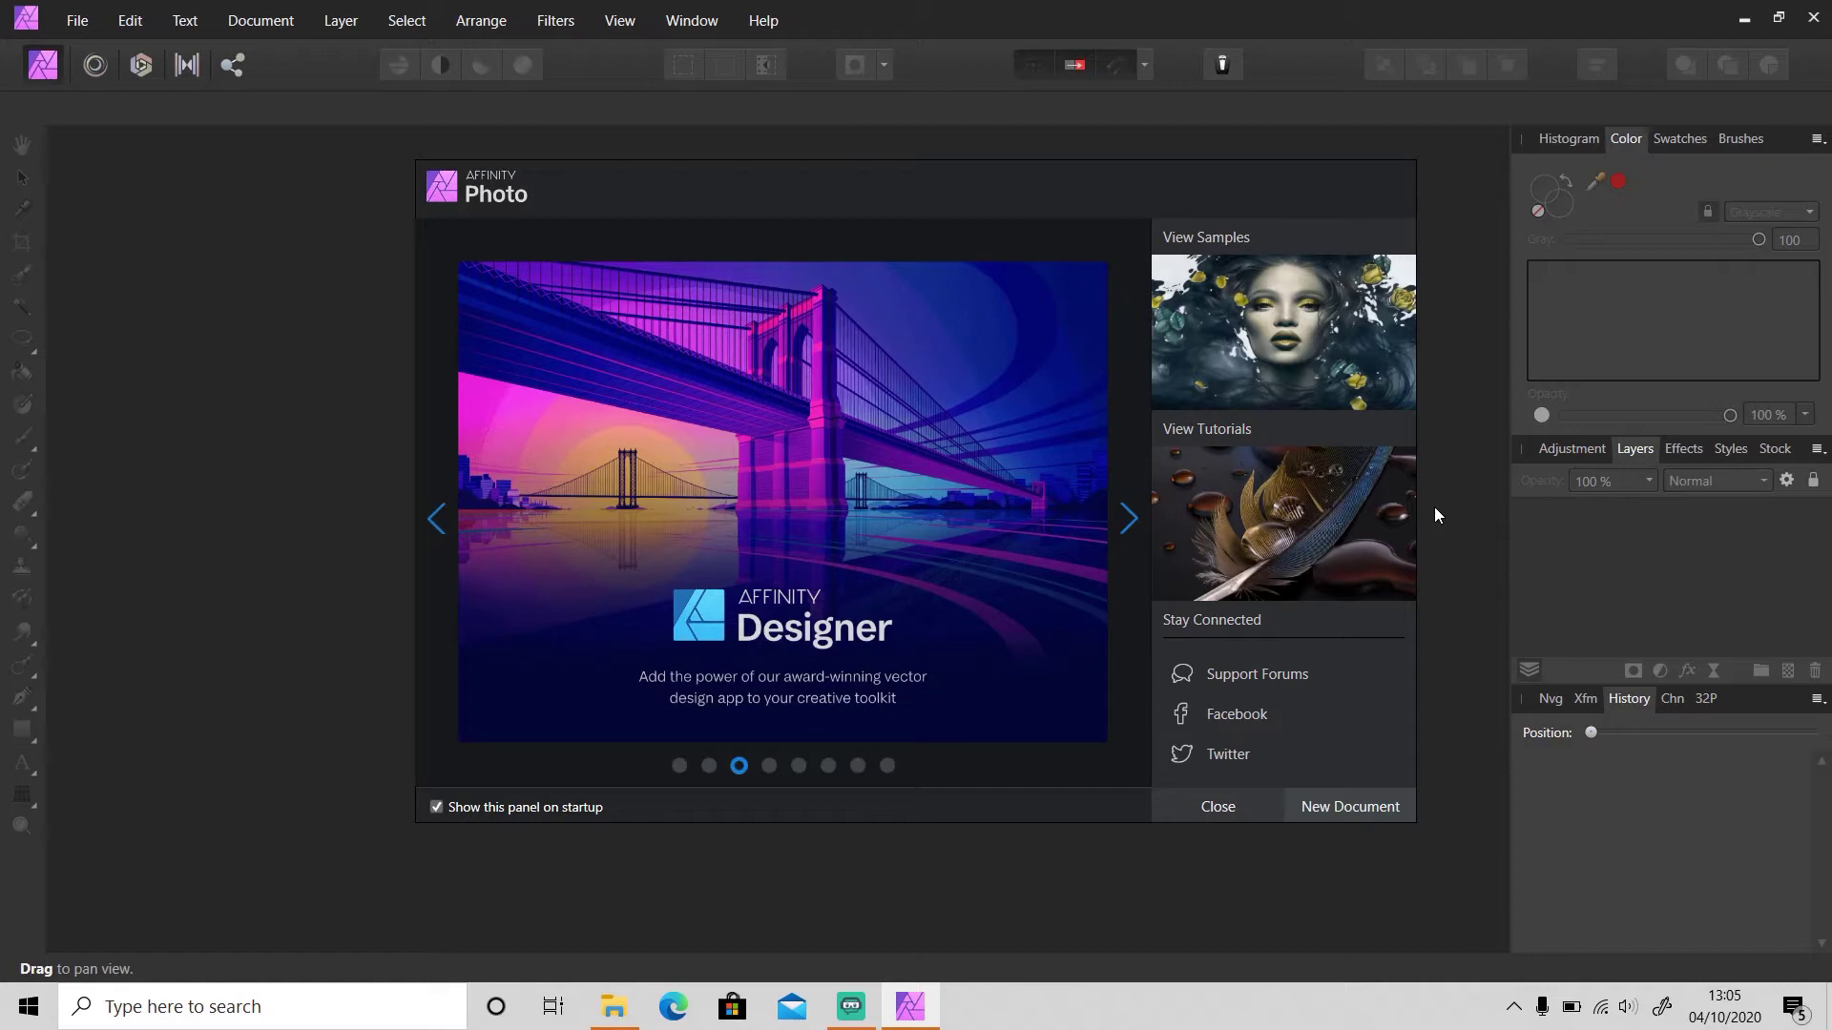
# Open the RAW photo LRM_20200927_095151 from Downloads in Affinity Photo's Develop persona.
pyautogui.click(615, 1006)
pyautogui.click(1000, 494)
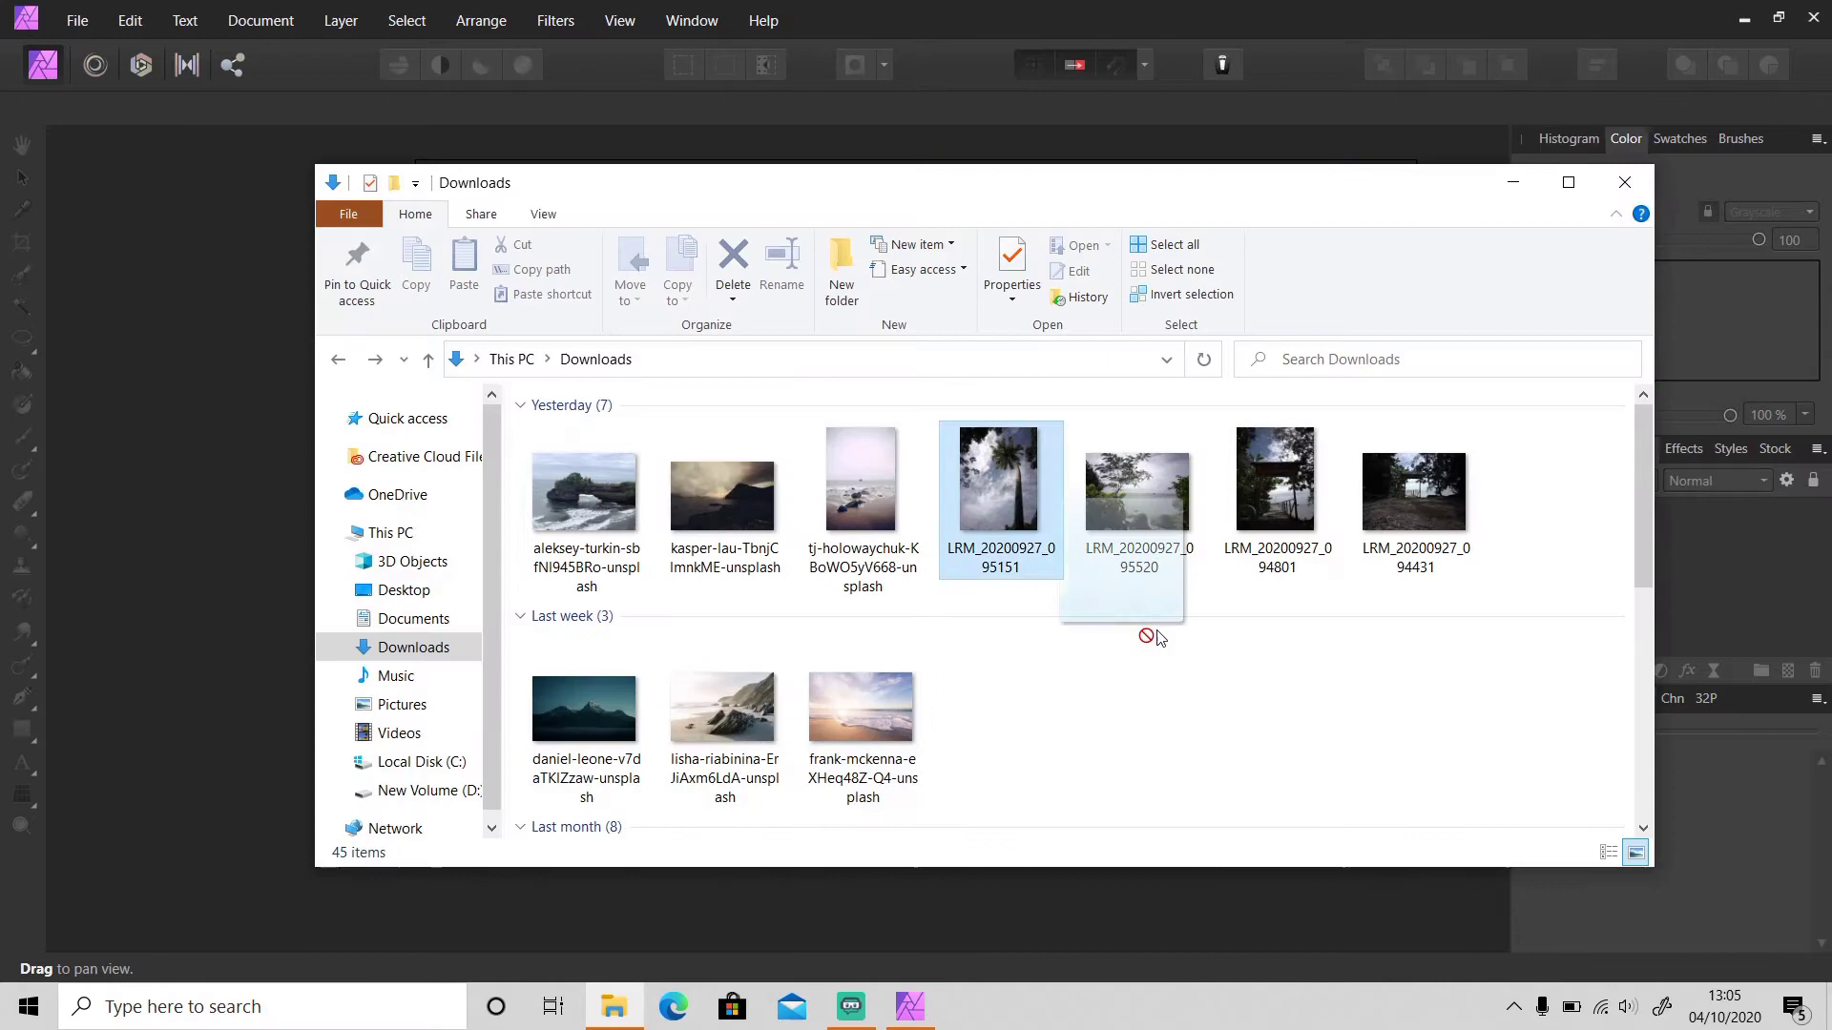
pyautogui.moveTo(1747, 832); pyautogui.dragTo(1746, 837)
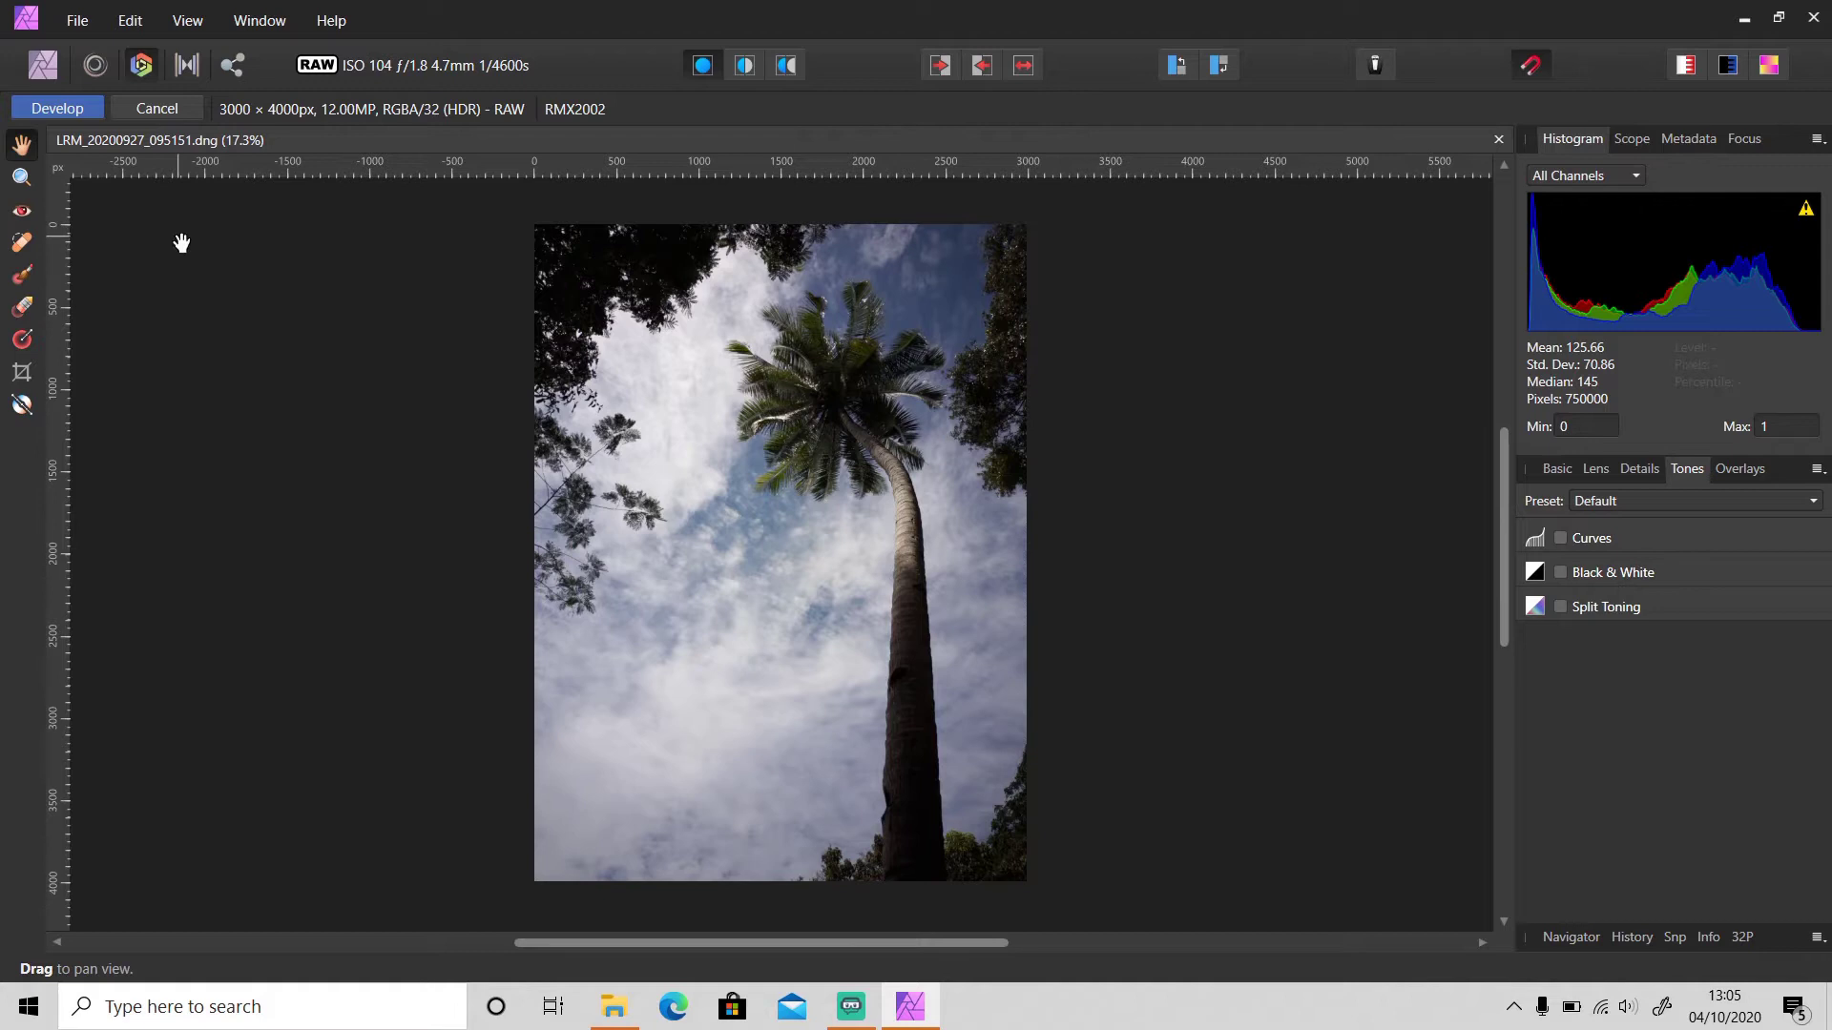
# Finish developing the palm-tree RAW photo to enter the Photo persona.
pyautogui.click(60, 110)
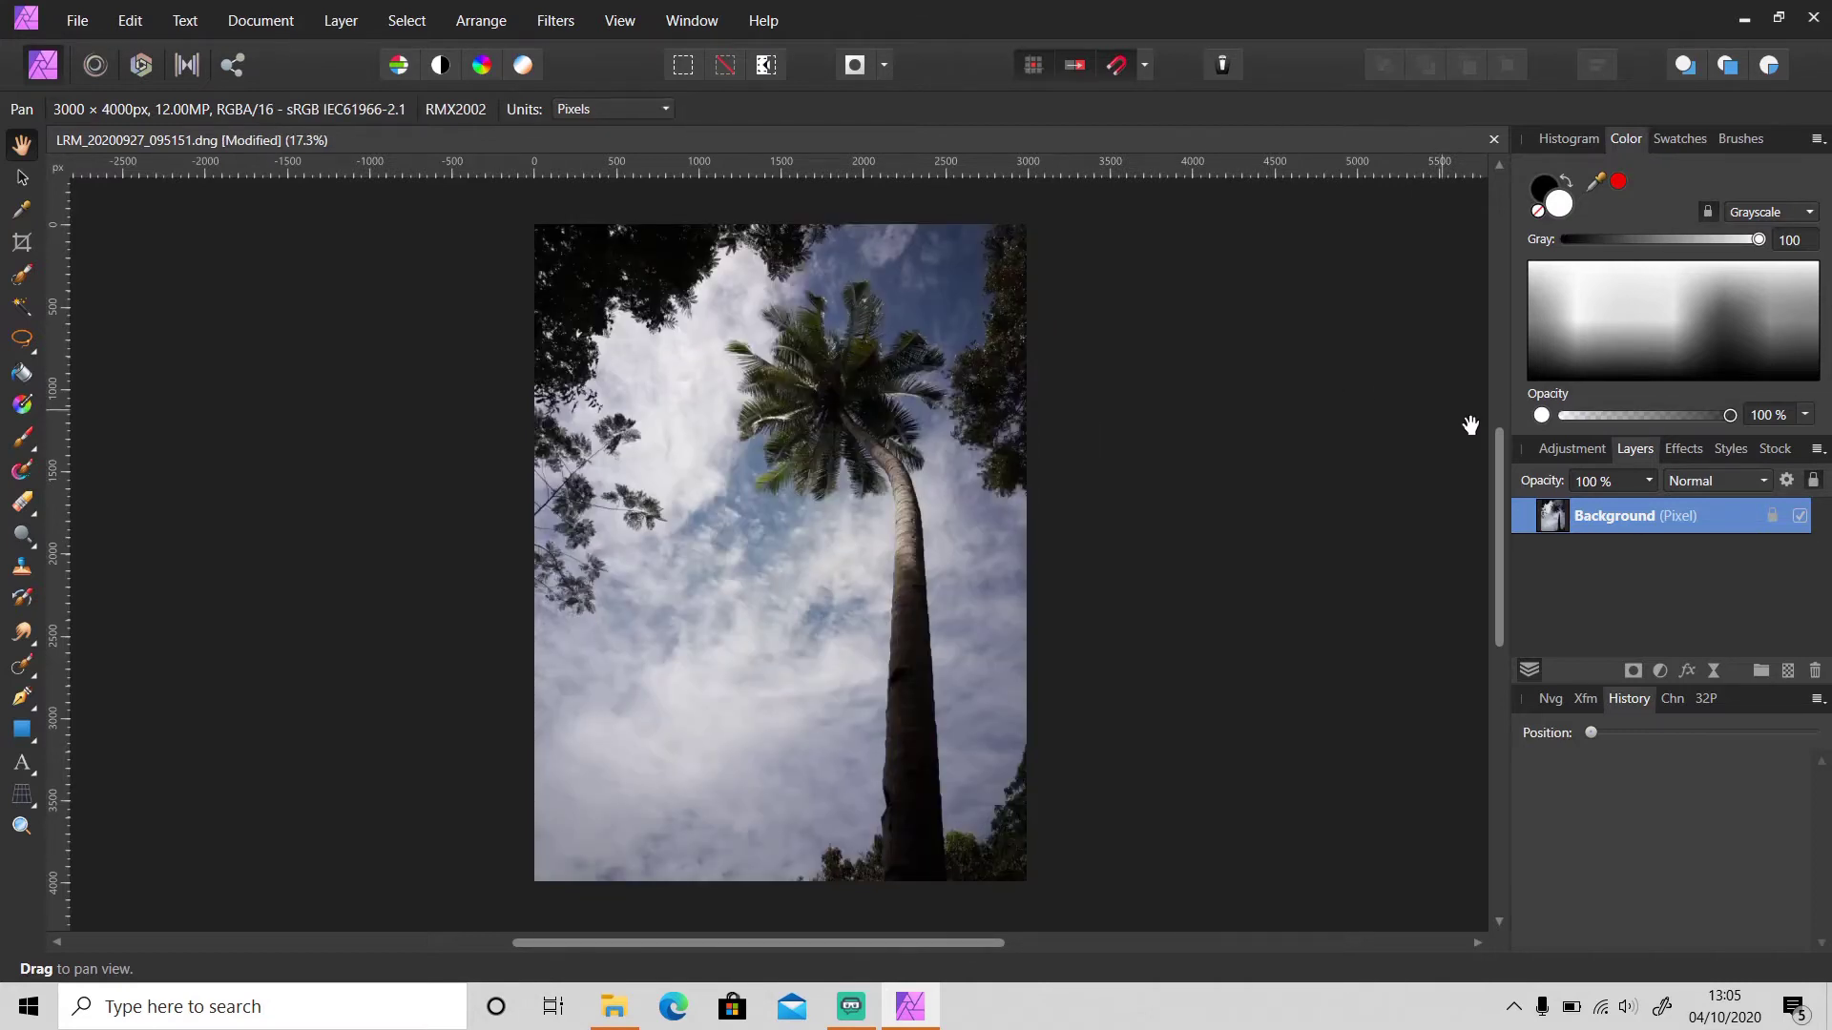
# Switch the Color panel to Wheel view and pick orange (H 23, S 100, L 45).
pyautogui.click(1662, 670)
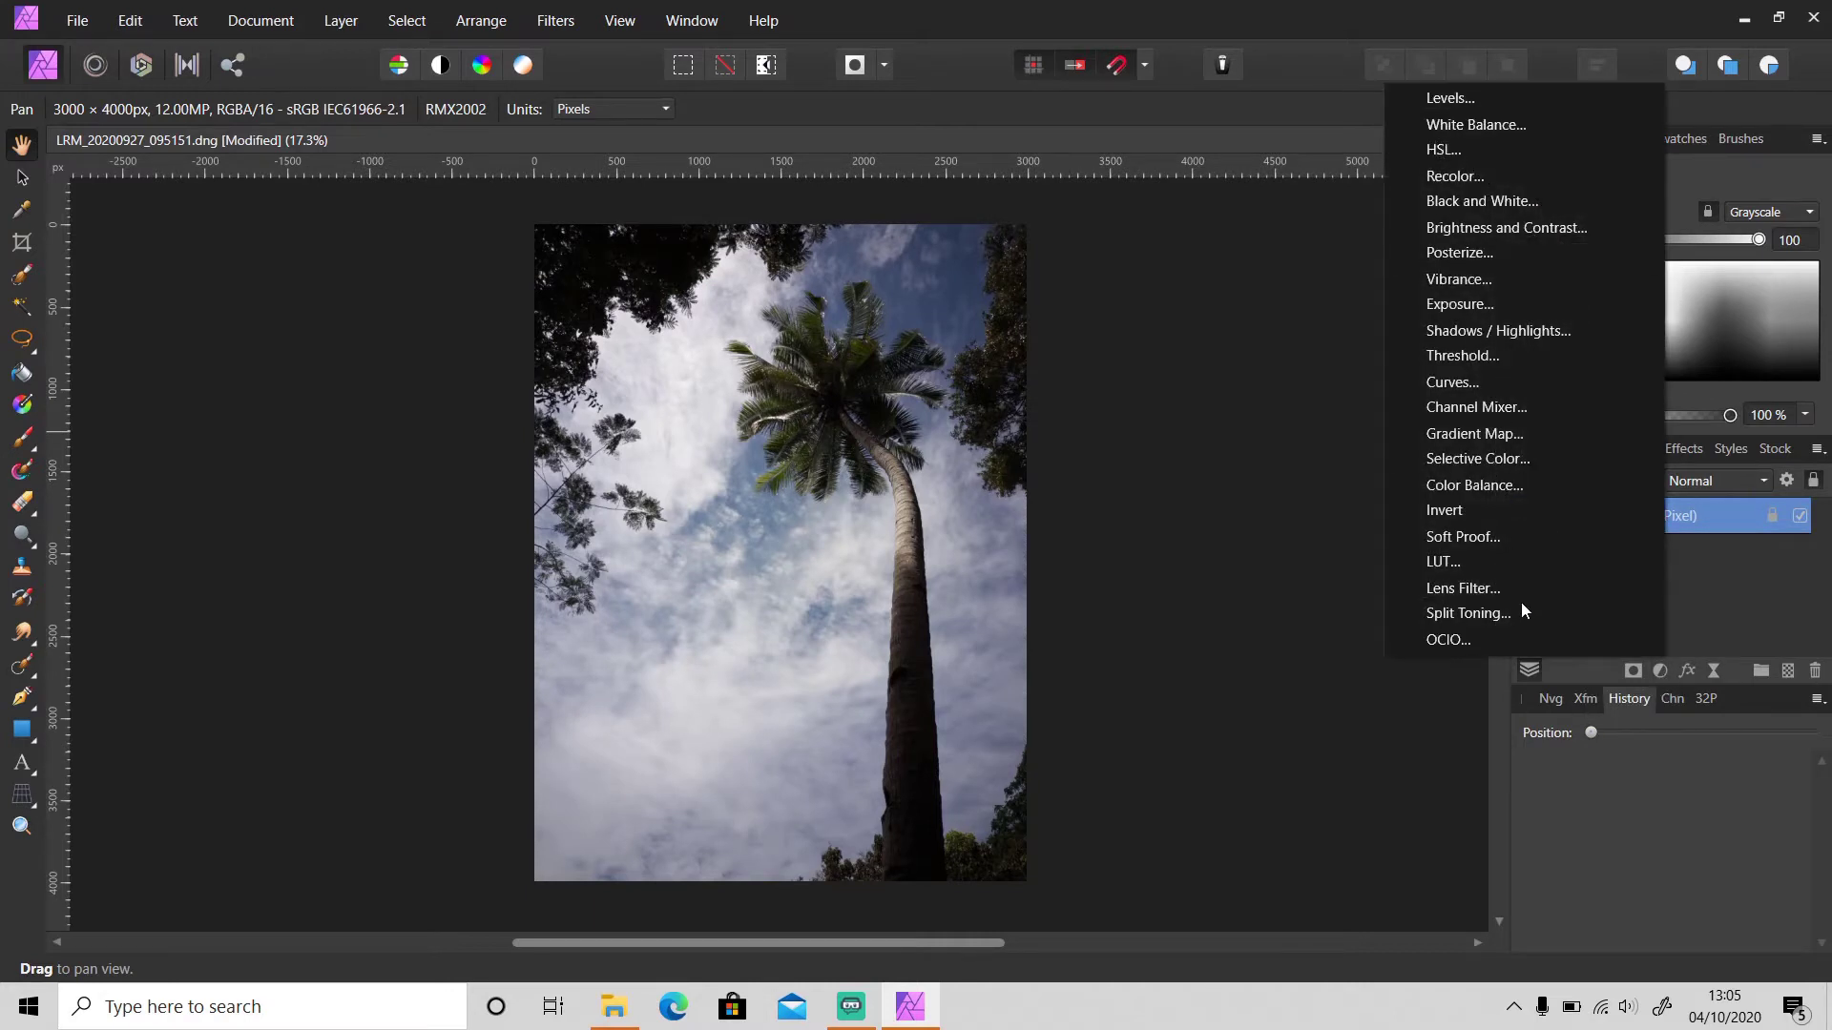
pyautogui.click(1739, 594)
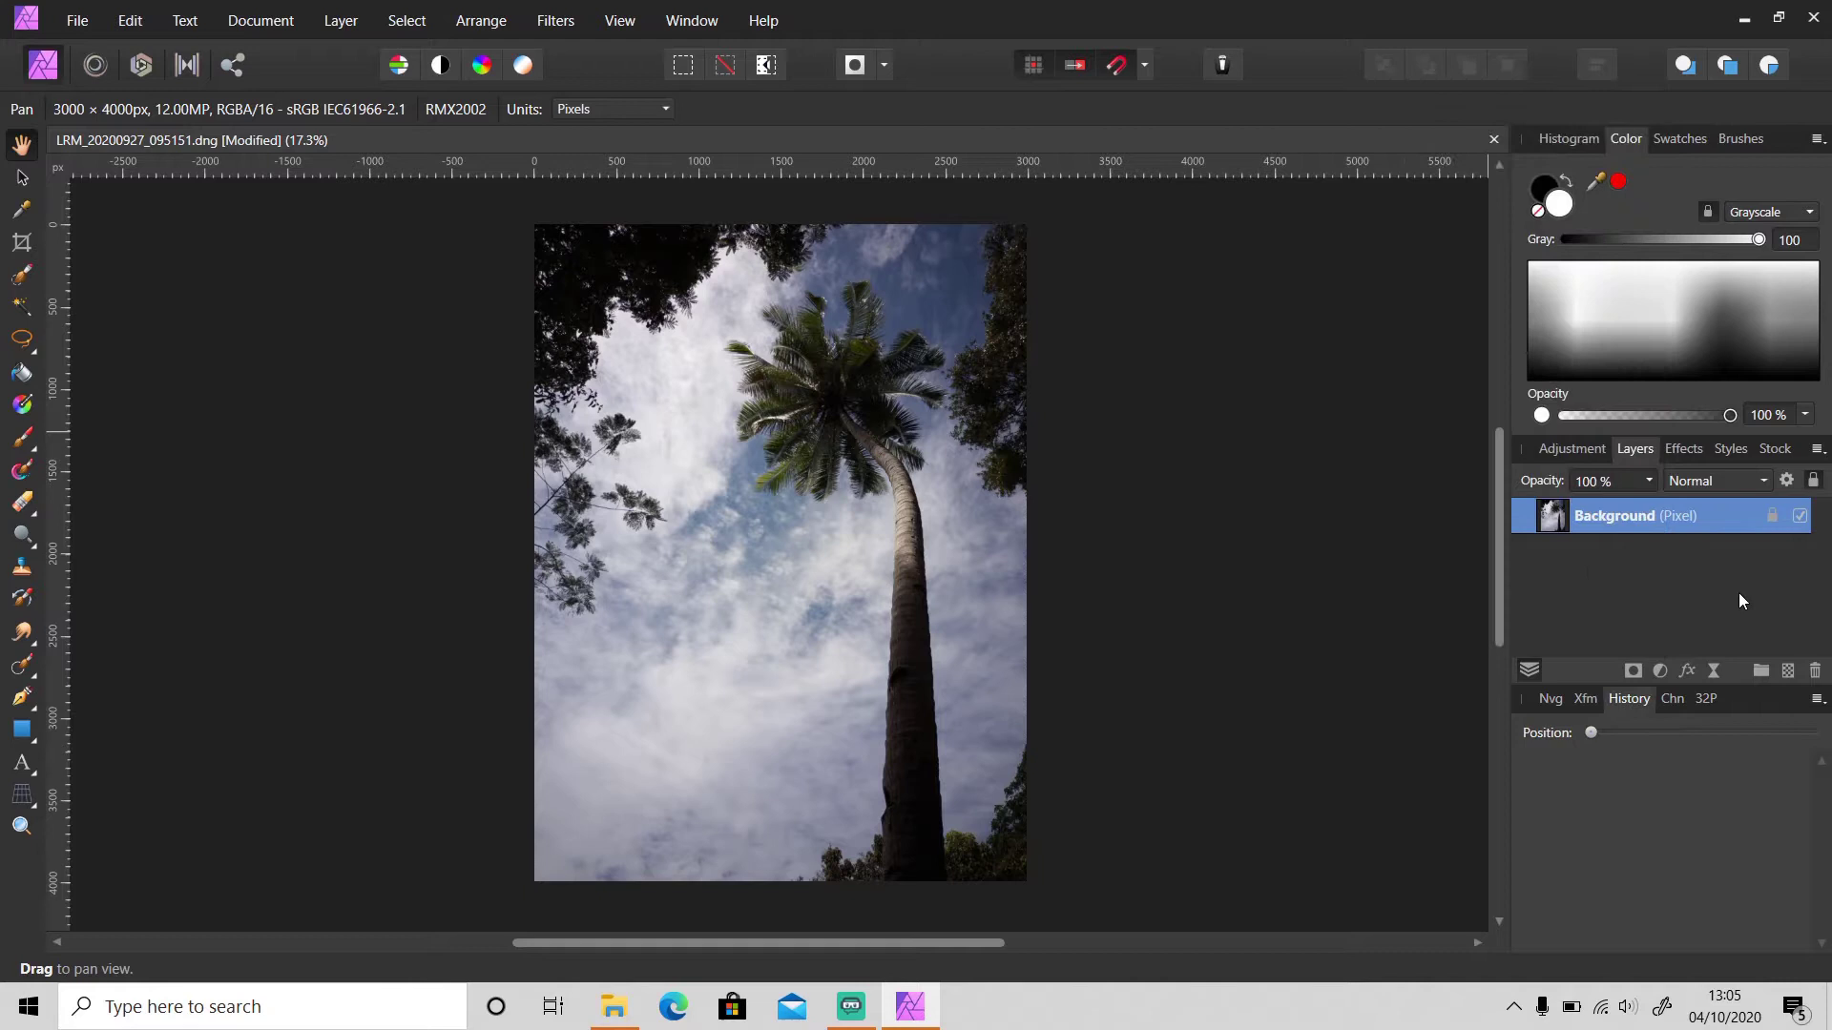
pyautogui.click(1815, 139)
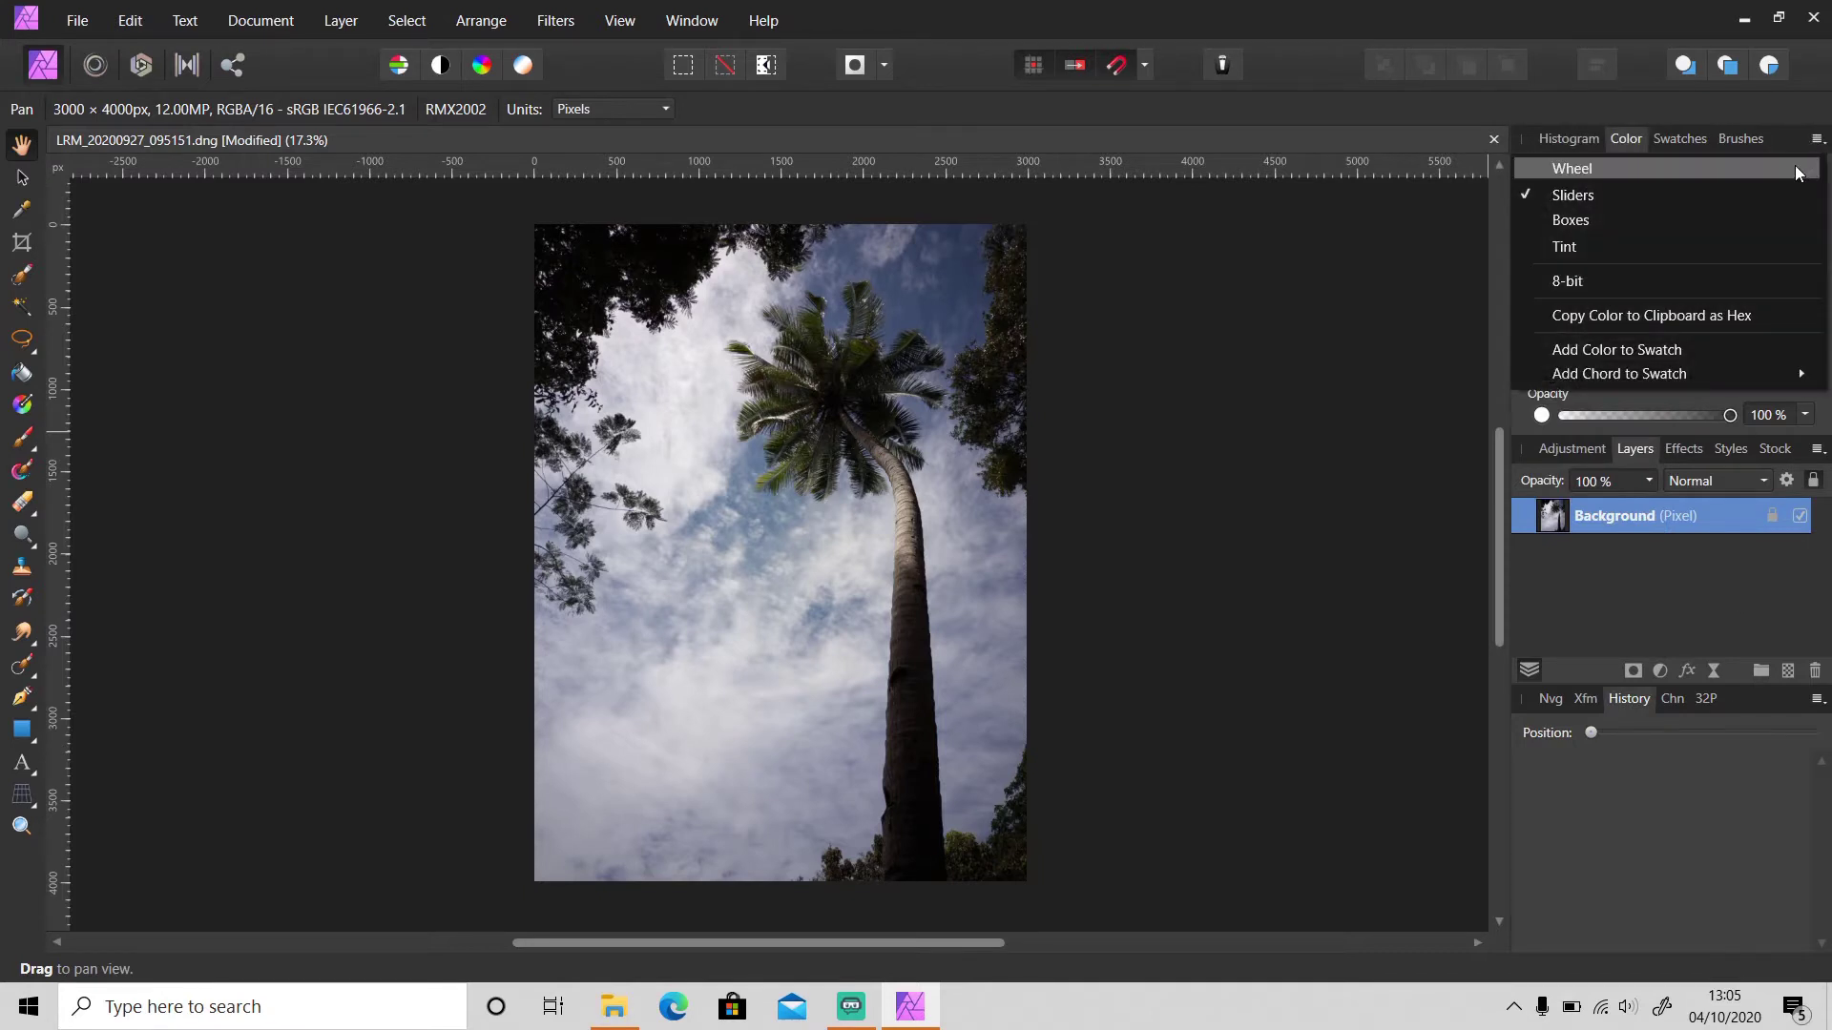
pyautogui.click(1794, 166)
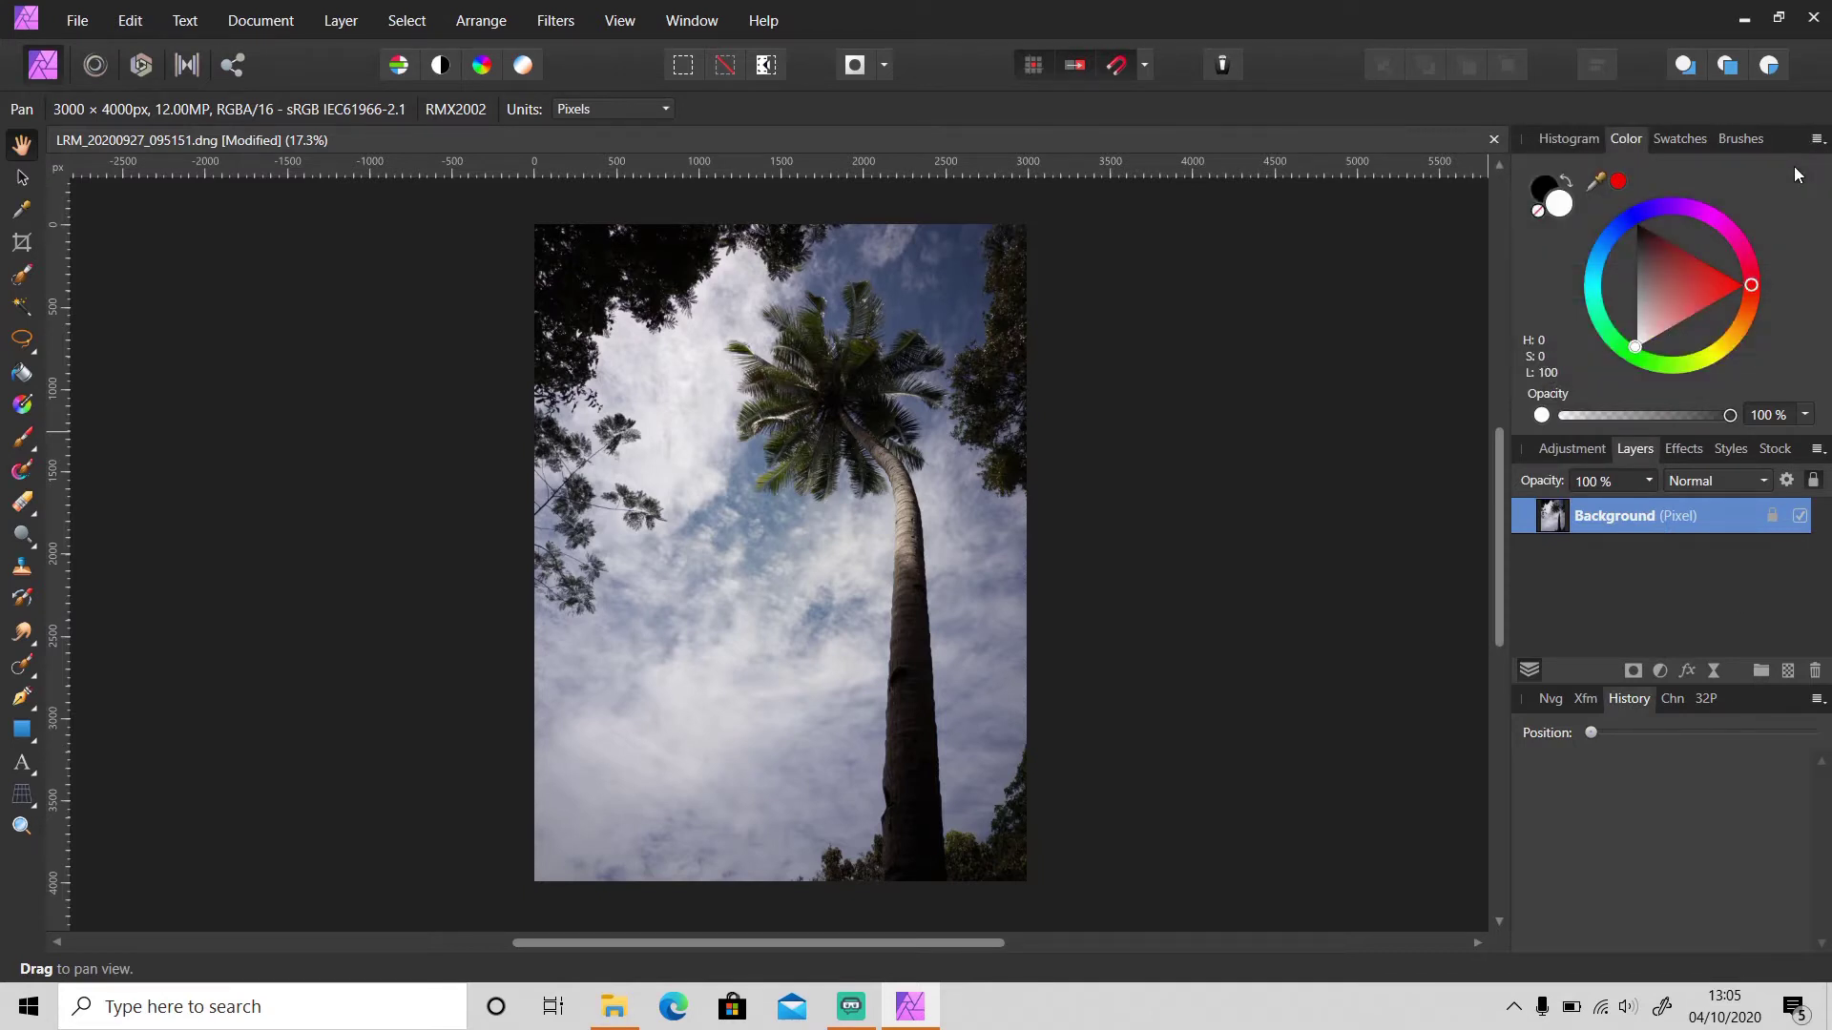
pyautogui.click(1755, 282)
pyautogui.moveTo(1756, 283); pyautogui.dragTo(1751, 320)
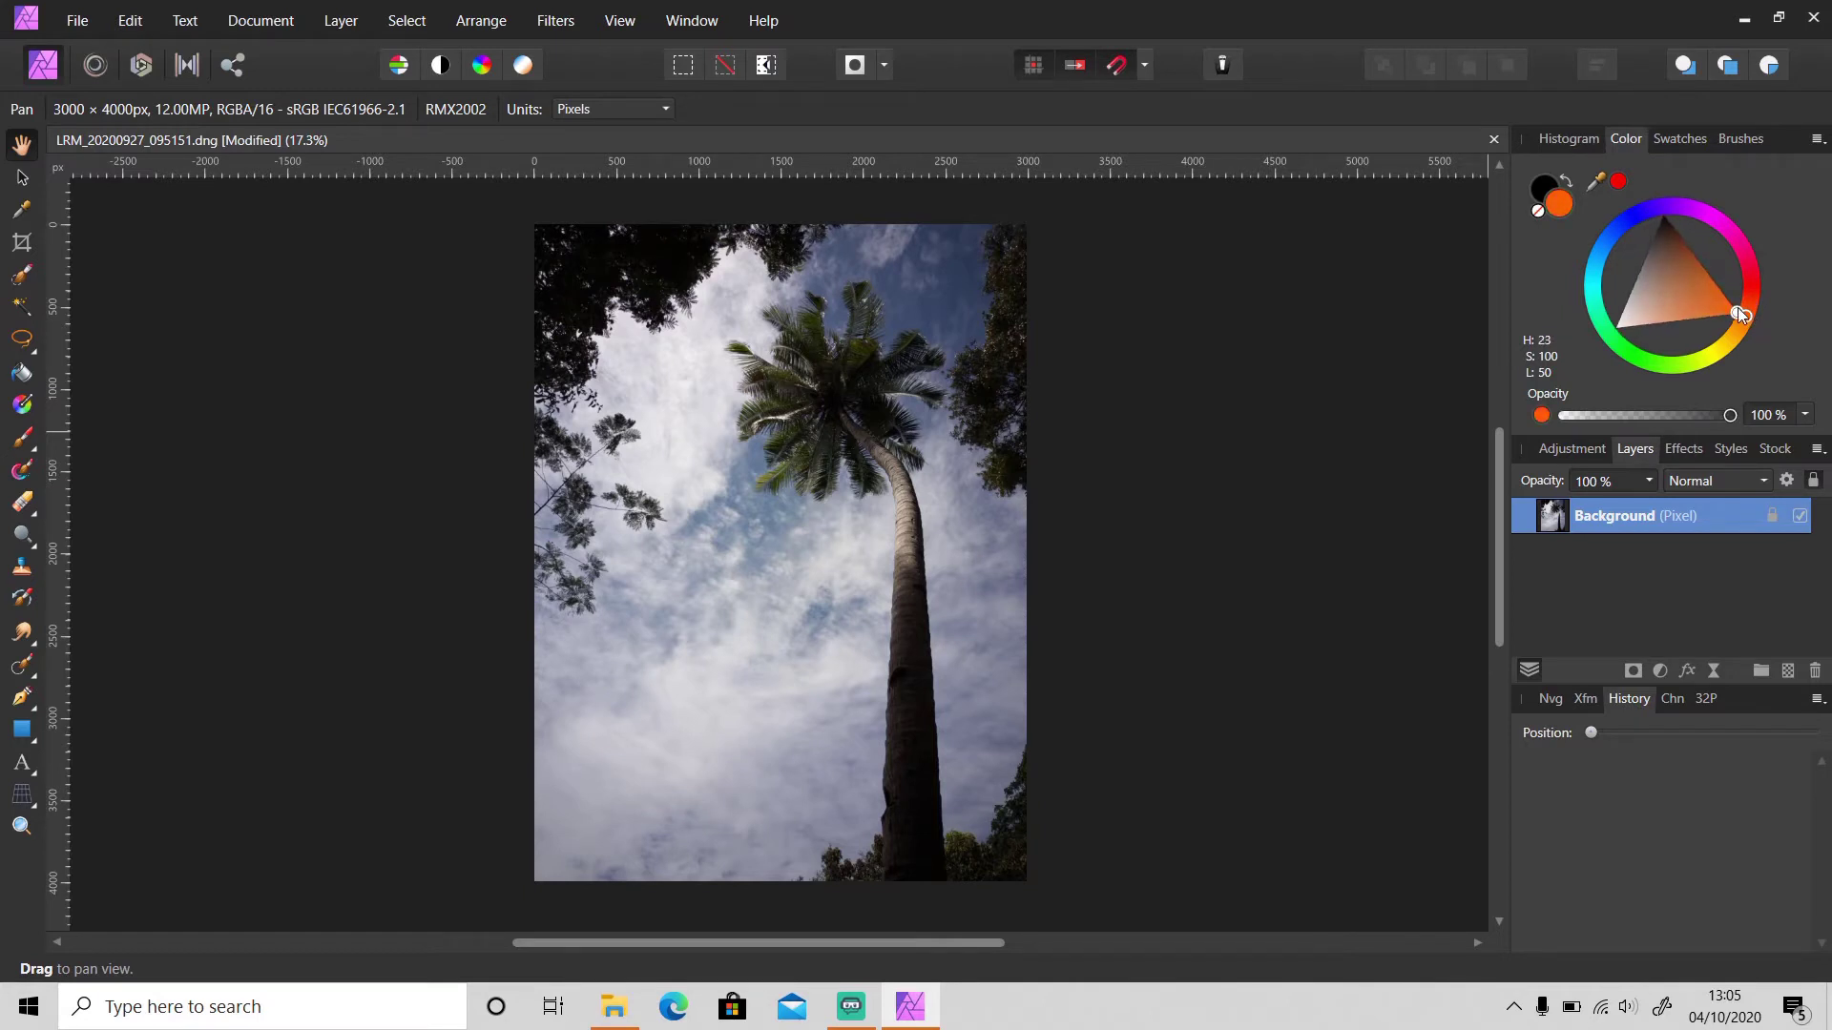
pyautogui.click(1734, 304)
# Add an orange solid fill layer over the palm tree photo and open its Layer Effects.
pyautogui.click(348, 24)
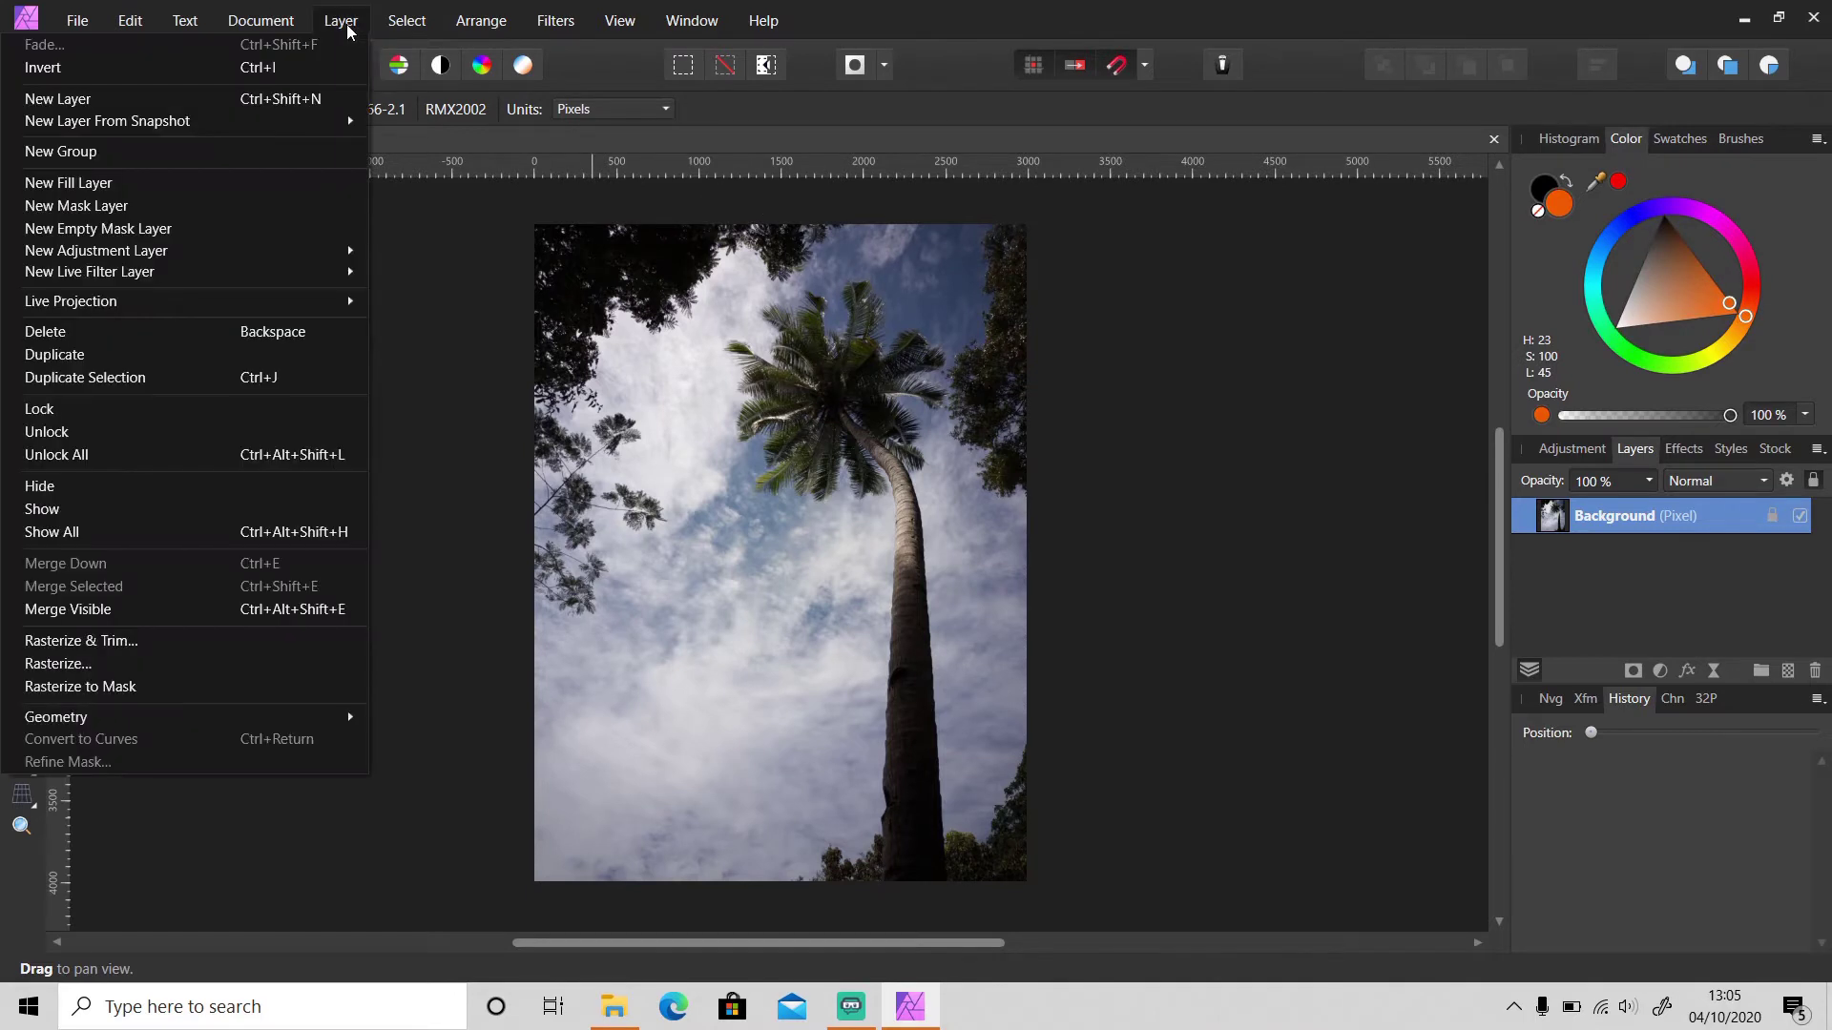
pyautogui.click(262, 183)
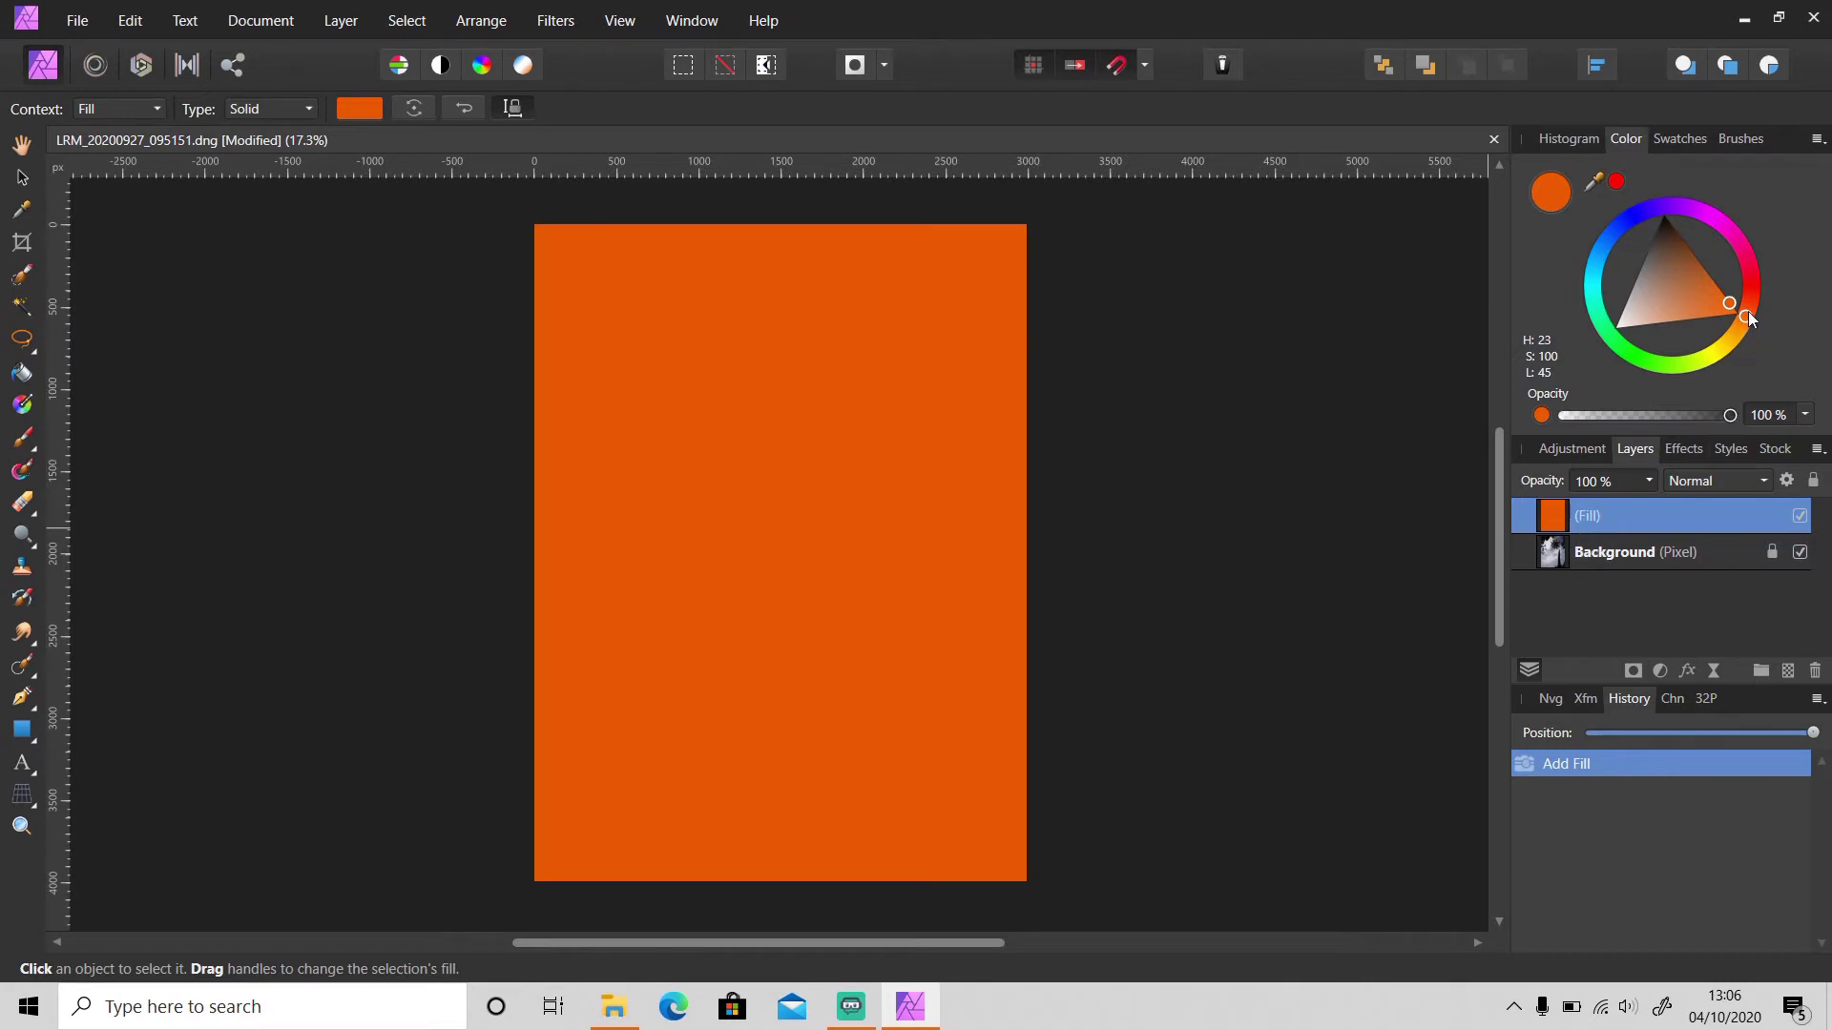
pyautogui.moveTo(1746, 316)
pyautogui.mouseDown()
pyautogui.moveTo(1718, 227)
pyautogui.moveTo(1629, 240)
pyautogui.moveTo(1614, 308)
pyautogui.moveTo(1731, 301)
pyautogui.moveTo(1740, 322)
pyautogui.mouseUp()
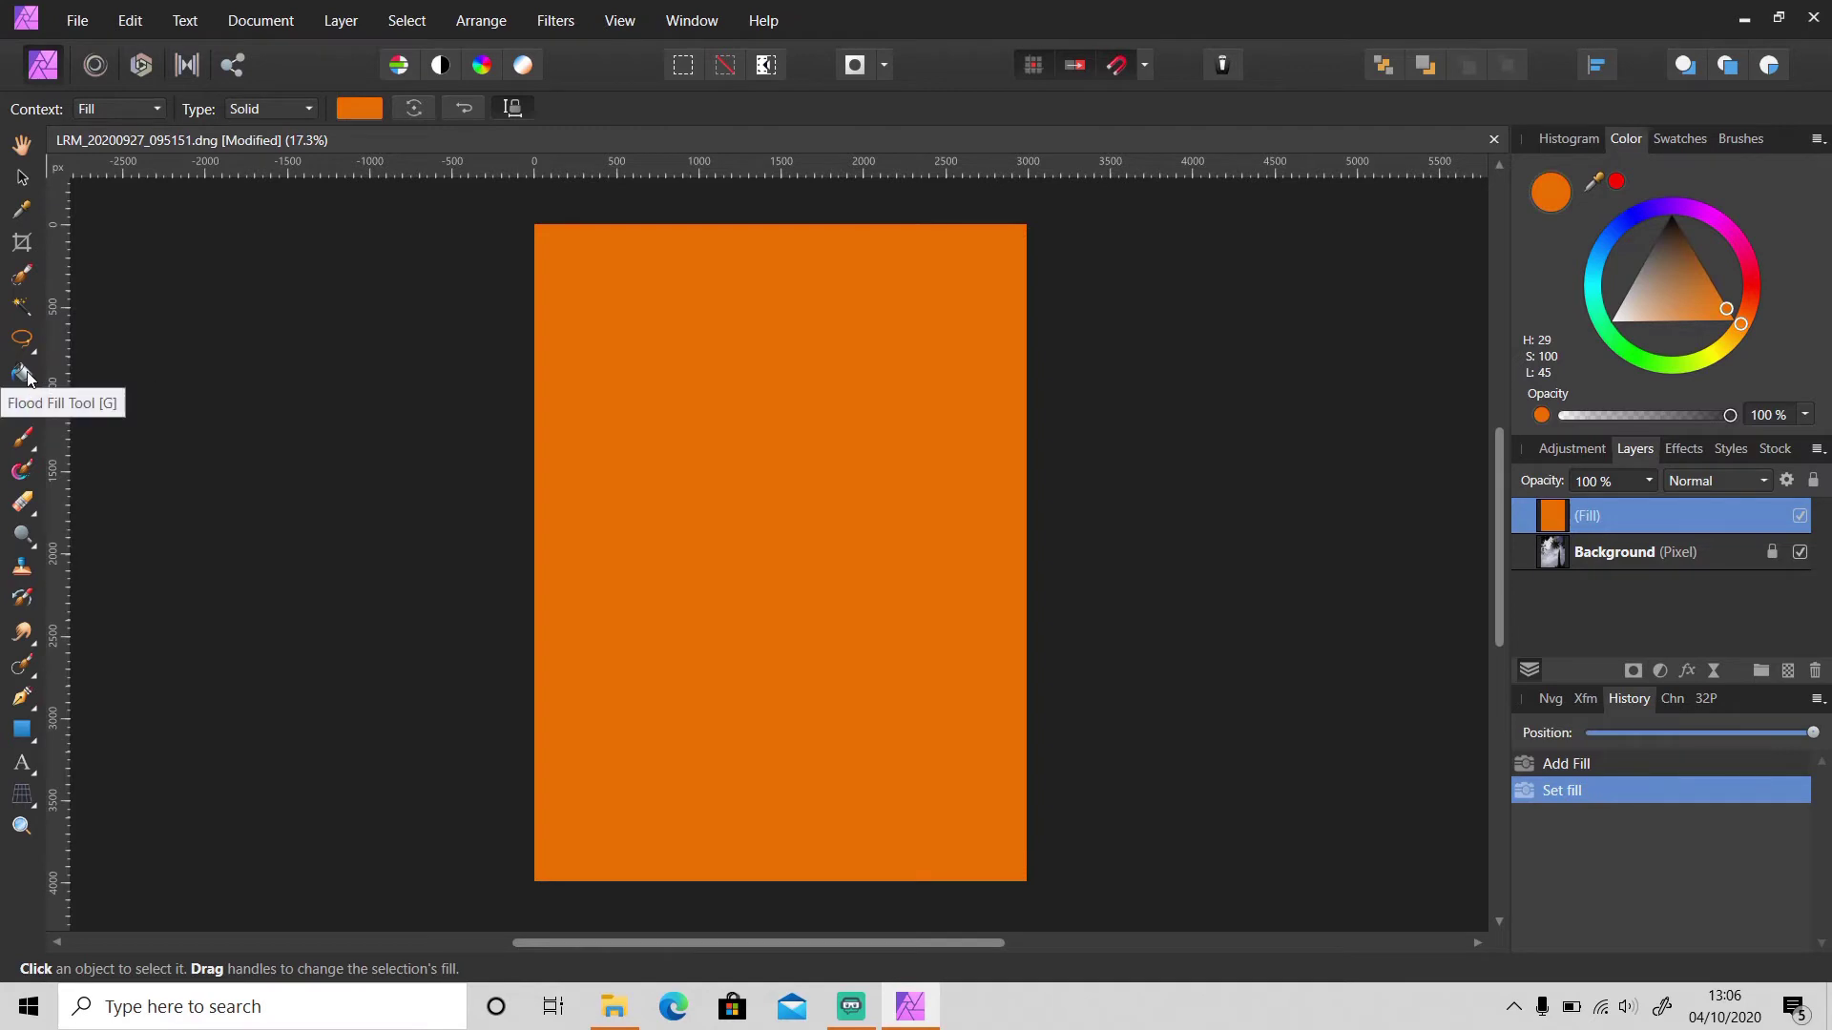
pyautogui.click(1688, 672)
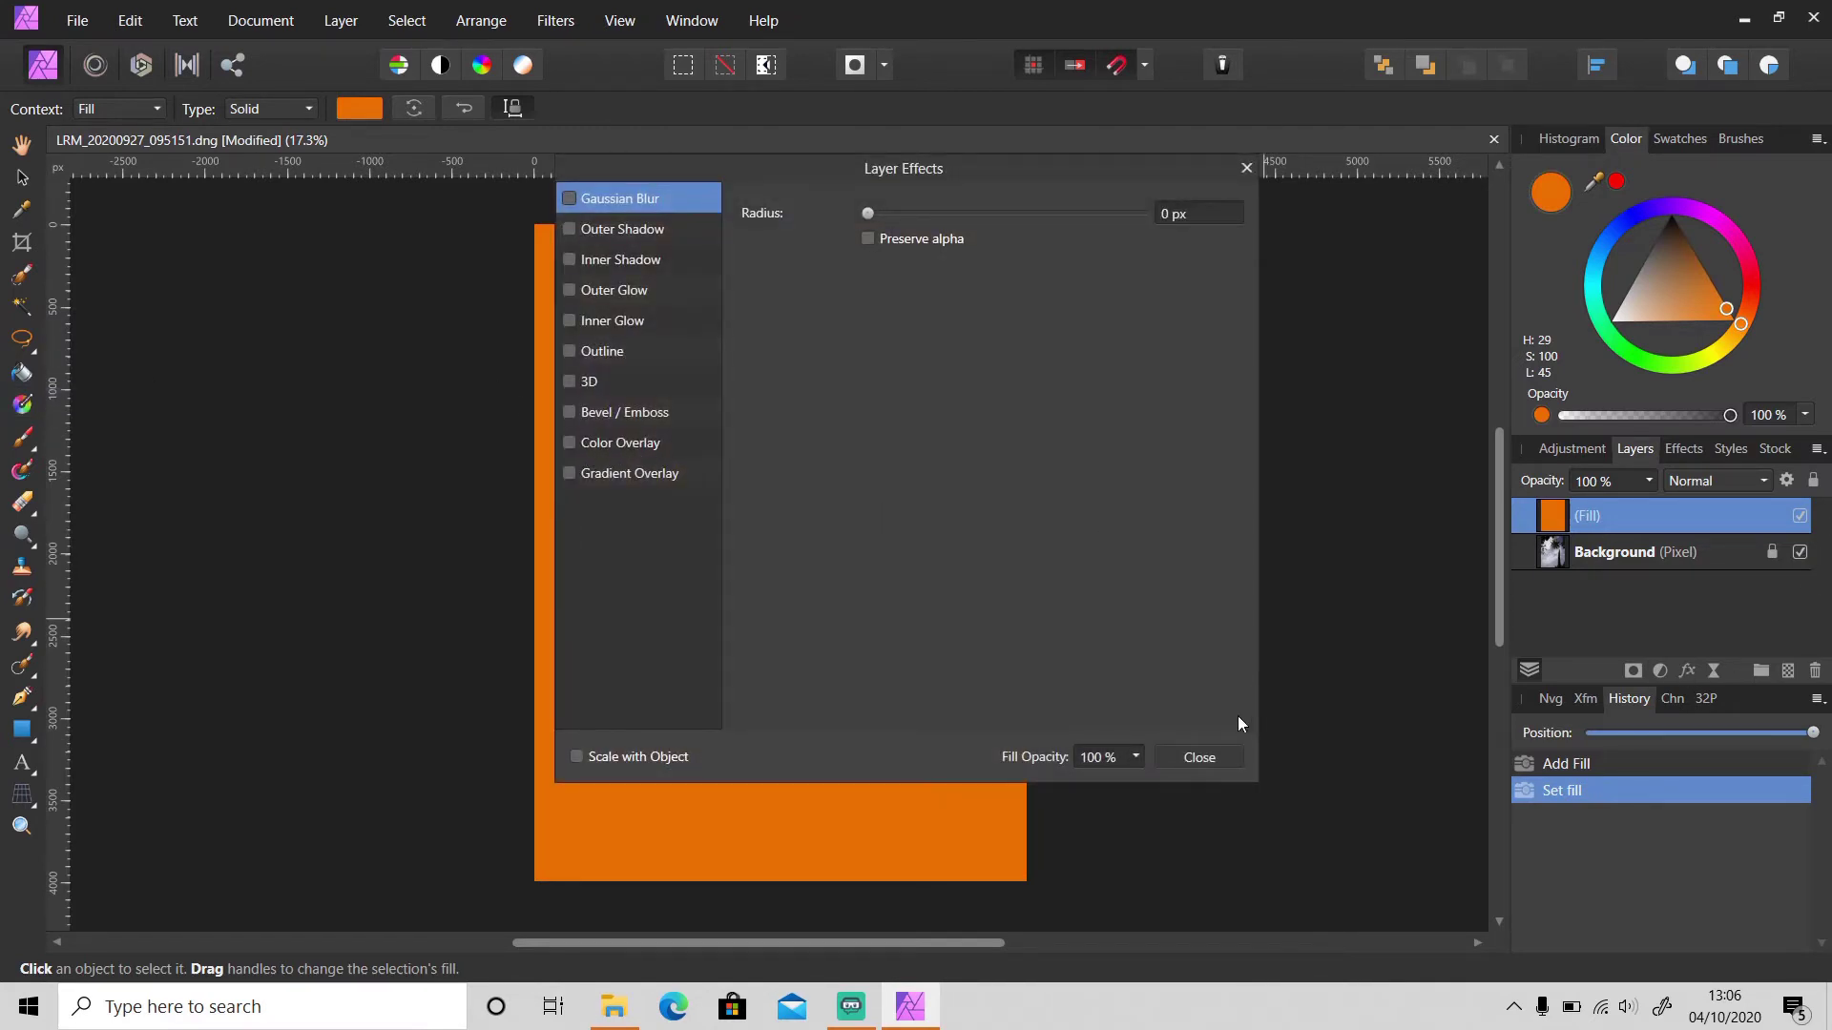
# Close Layer Effects unchanged and set the orange fill layer's blend mode to Soft Light.
pyautogui.click(1221, 756)
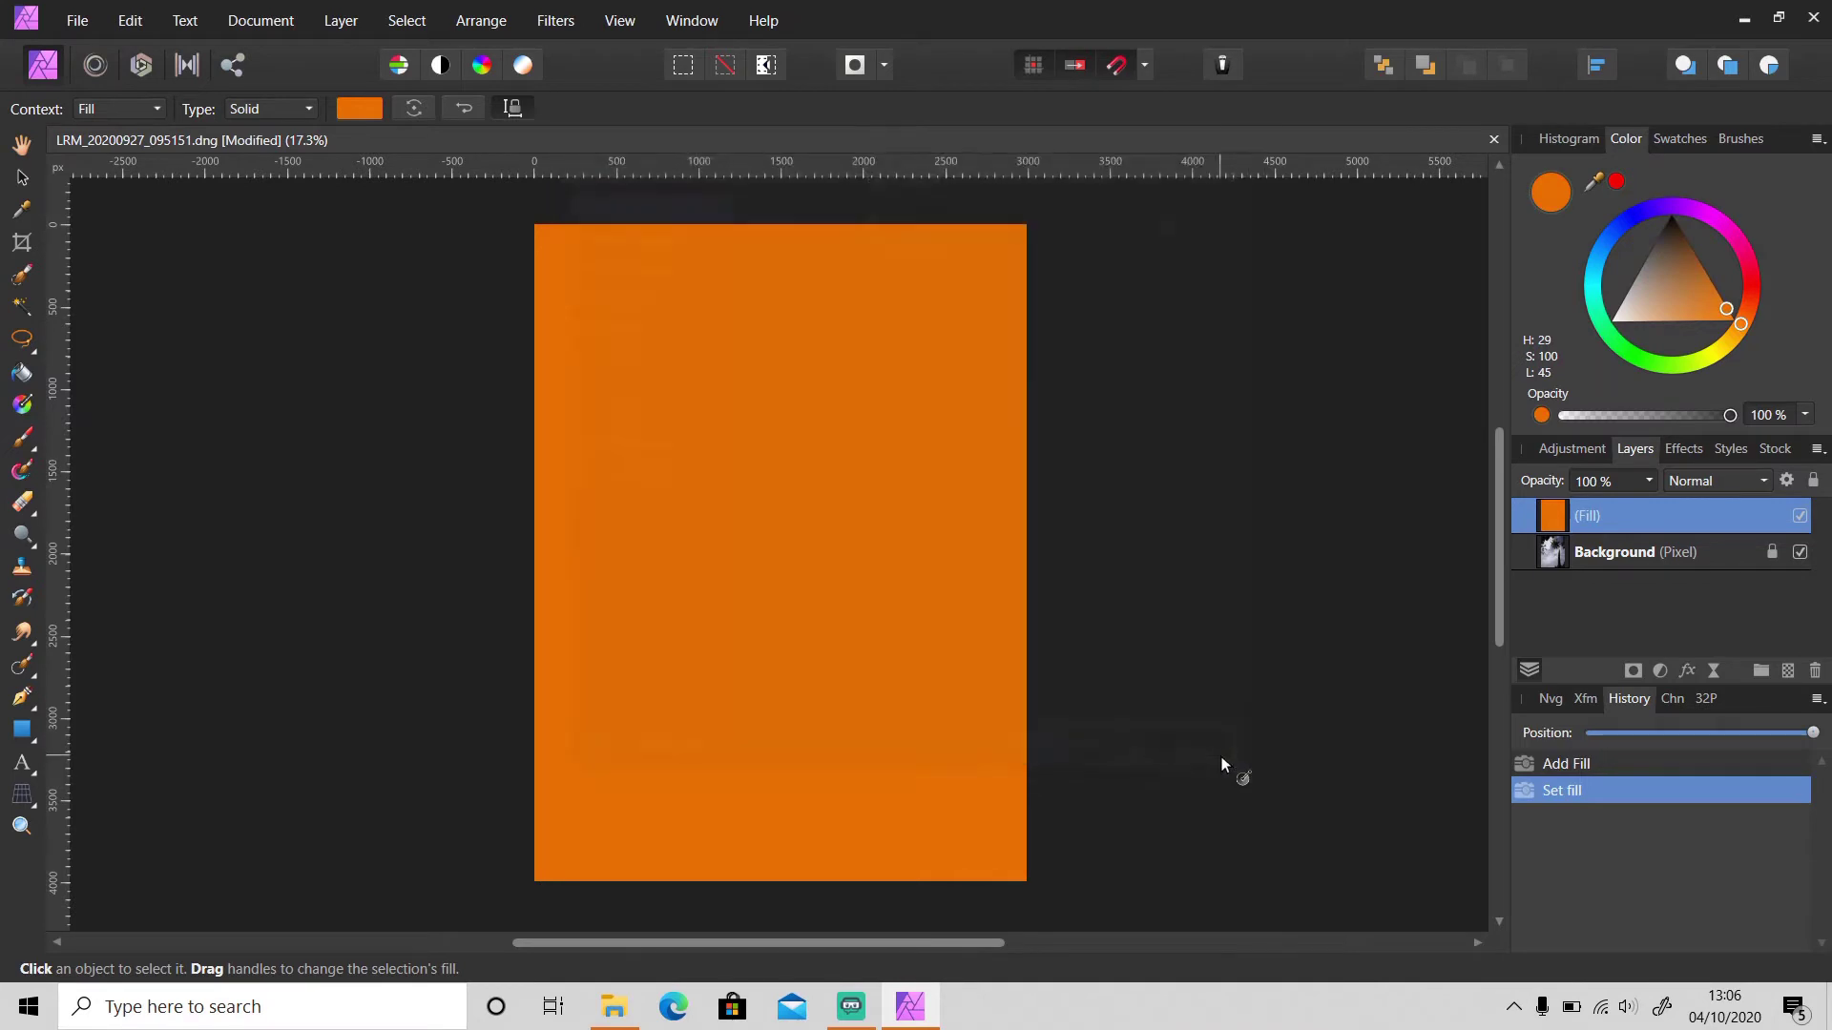
pyautogui.click(1709, 477)
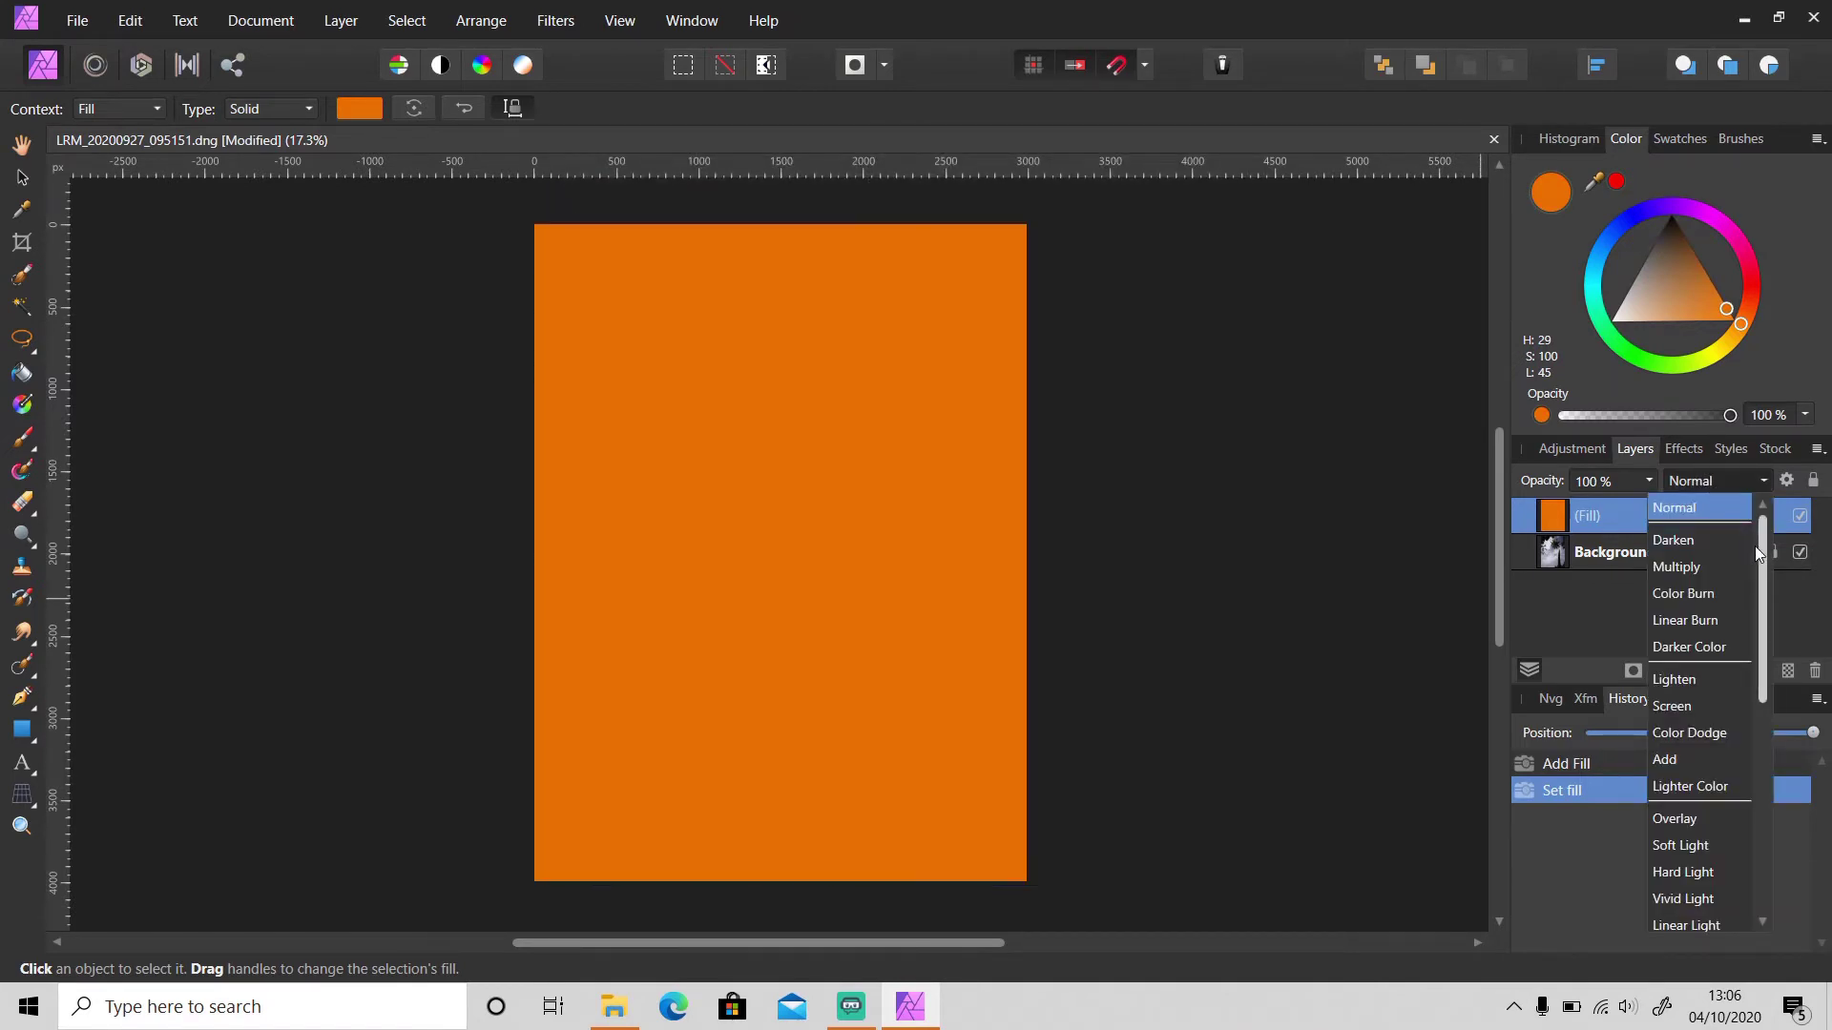
pyautogui.moveTo(1762, 548)
pyautogui.mouseDown()
pyautogui.moveTo(1768, 703)
pyautogui.moveTo(1745, 548)
pyautogui.moveTo(1760, 625)
pyautogui.mouseUp()
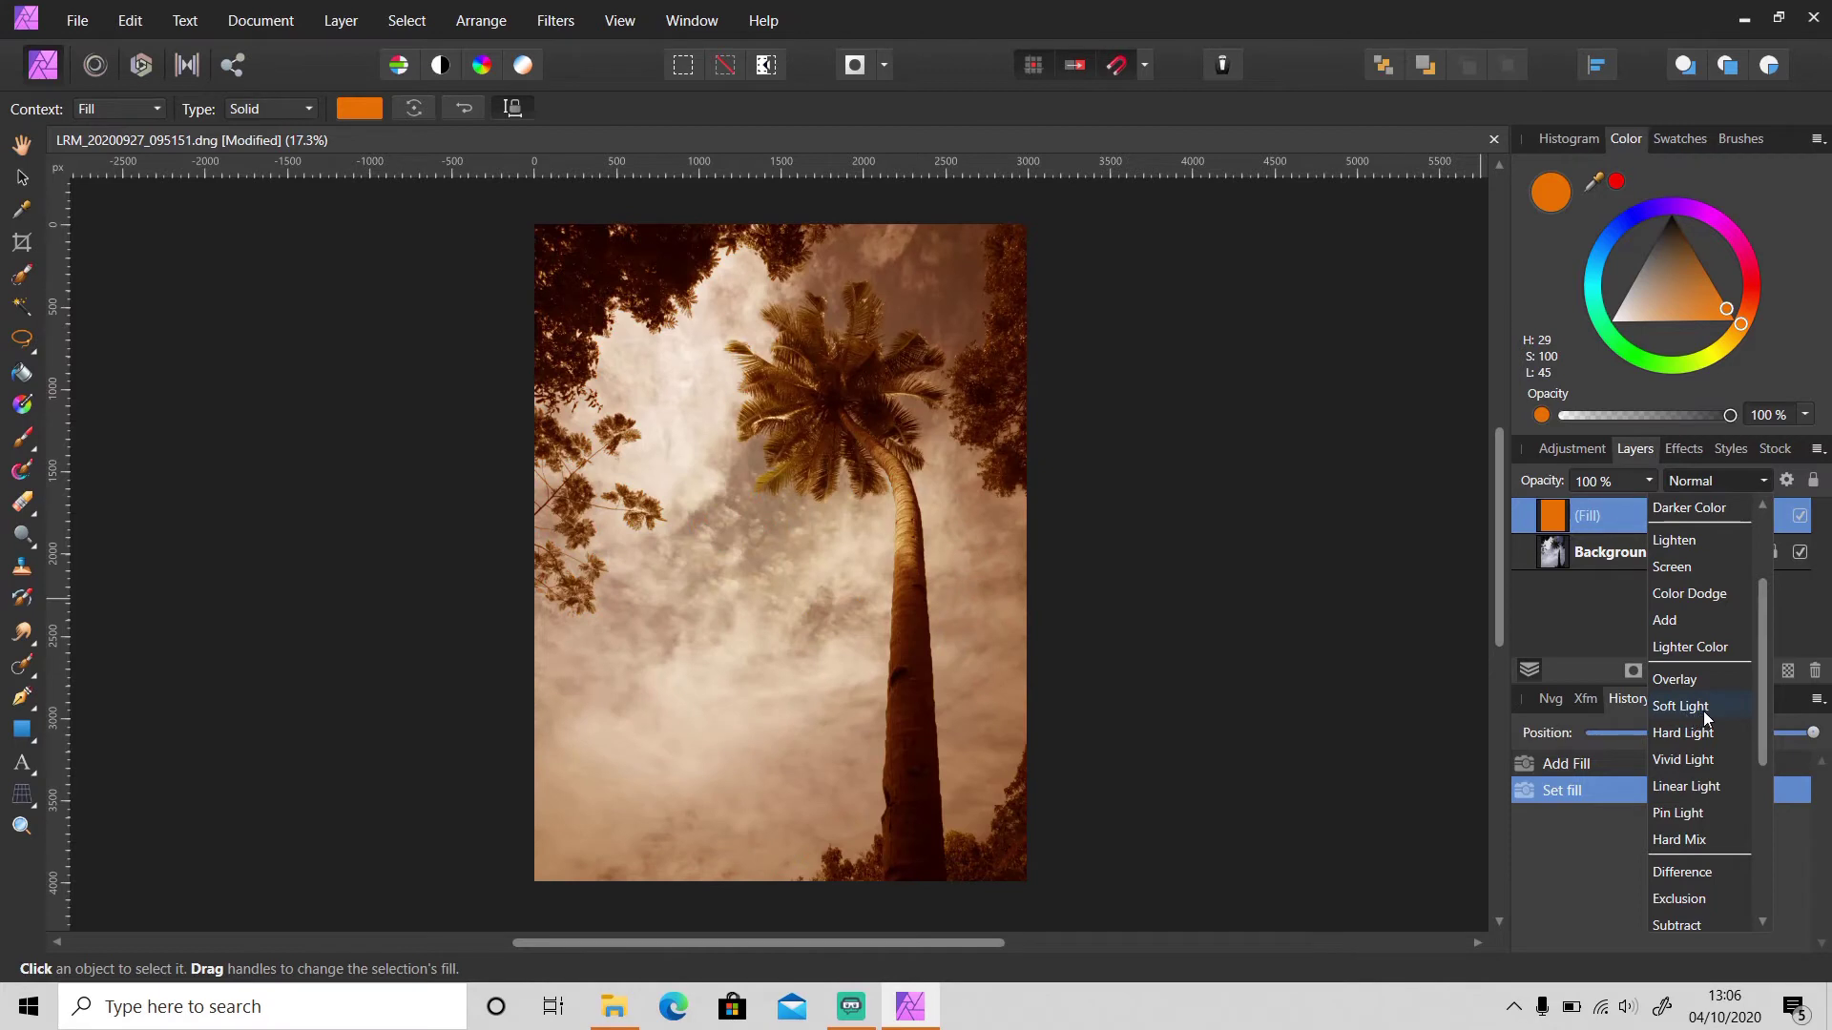
pyautogui.click(1704, 709)
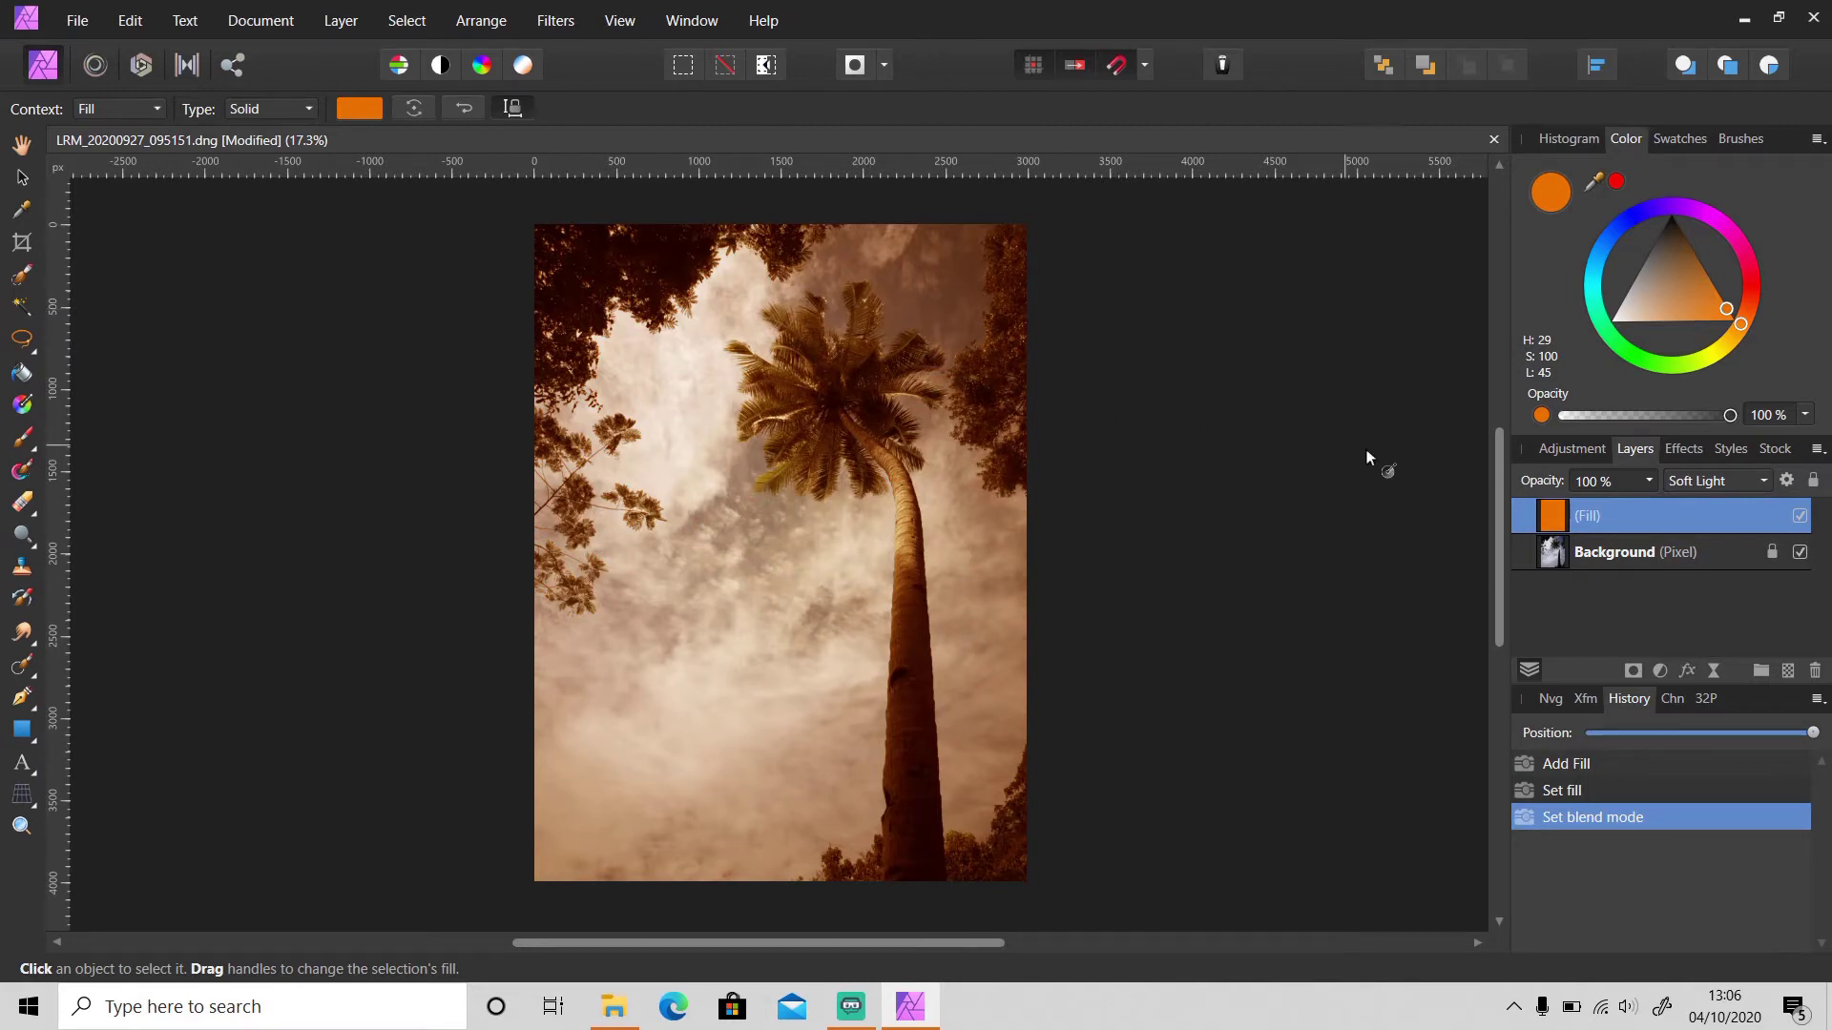
# Lower the palm tree fill layer to 20% opacity, compare its visibility, then deselect.
pyautogui.click(1650, 482)
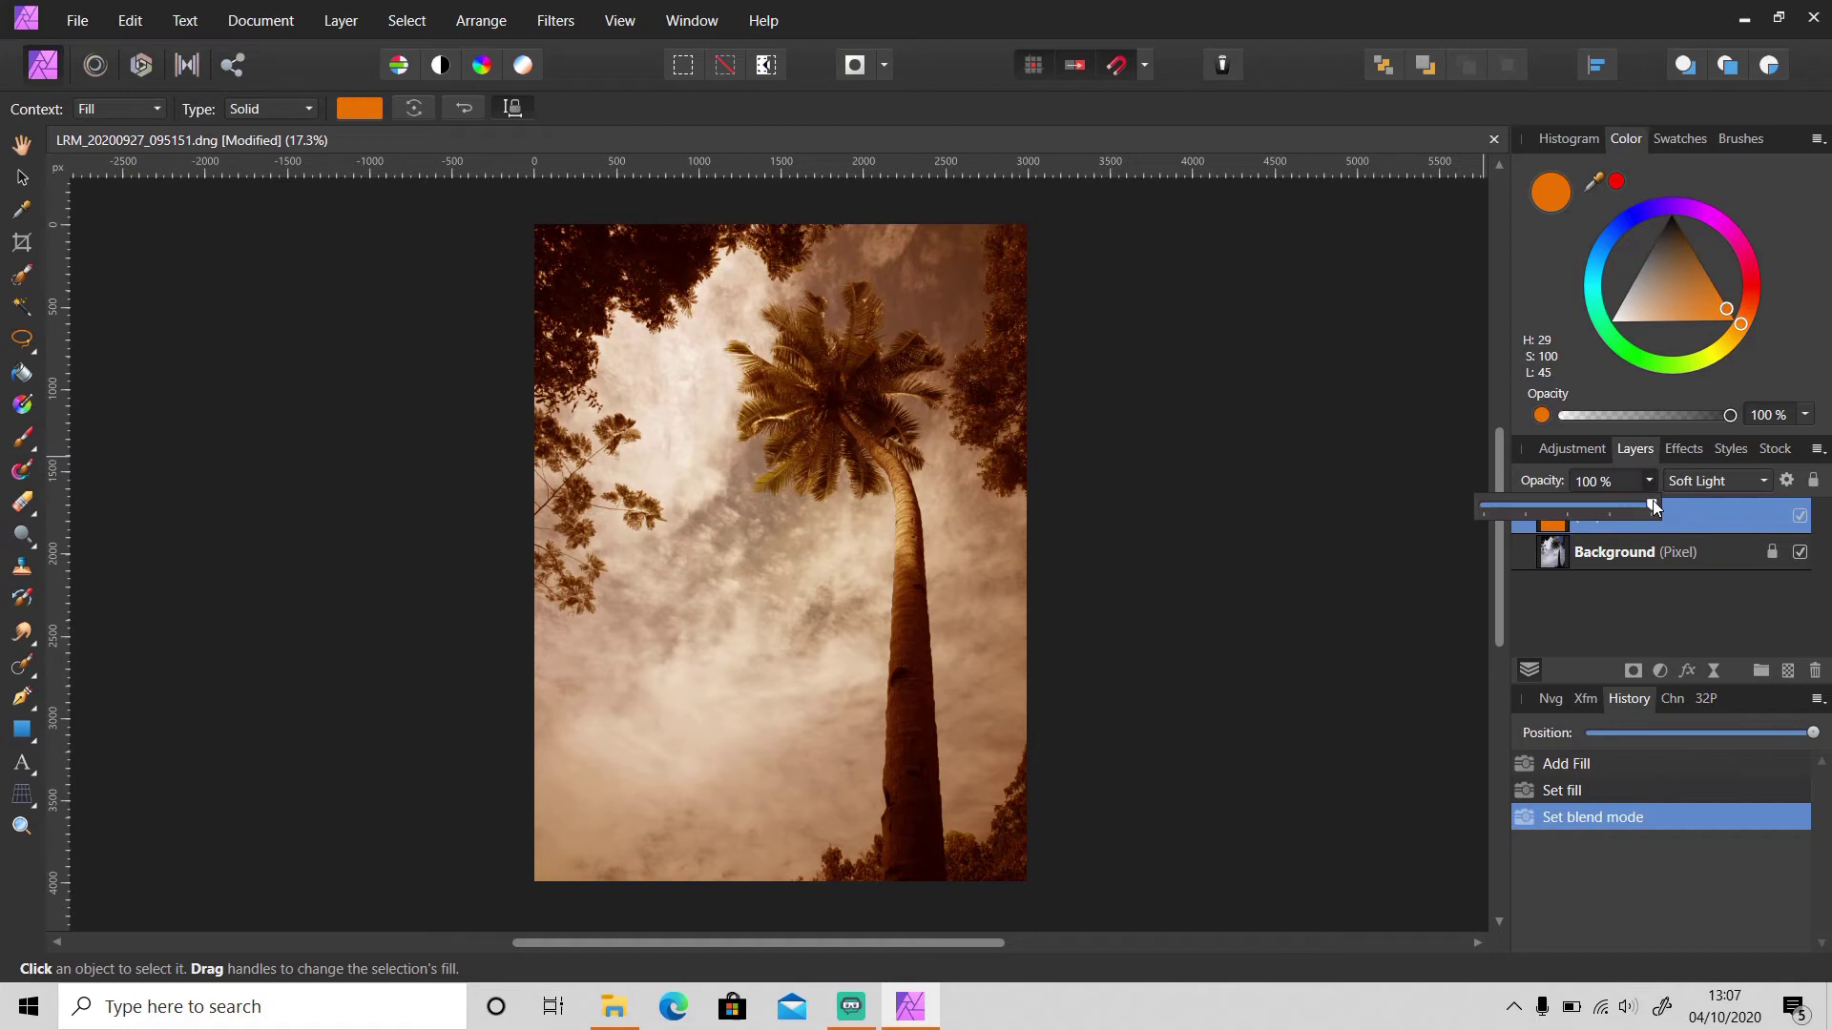
pyautogui.moveTo(1653, 509); pyautogui.dragTo(1518, 508)
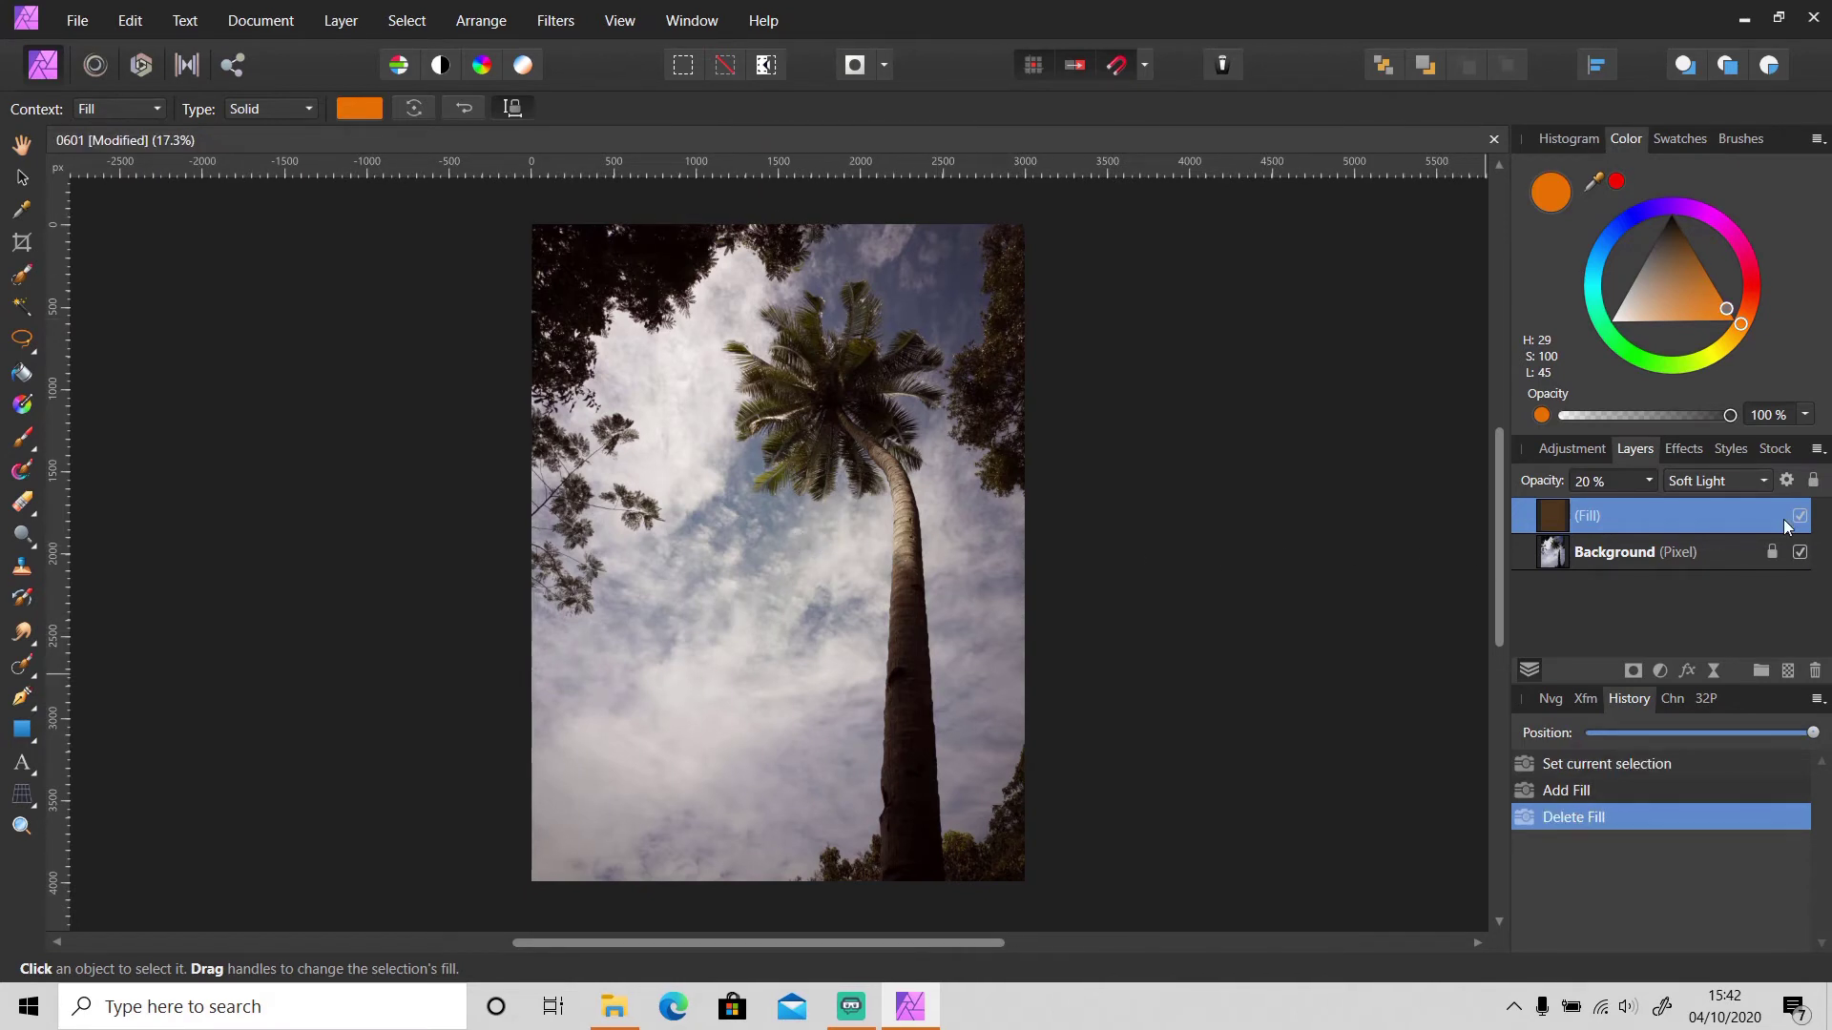
pyautogui.click(1800, 518)
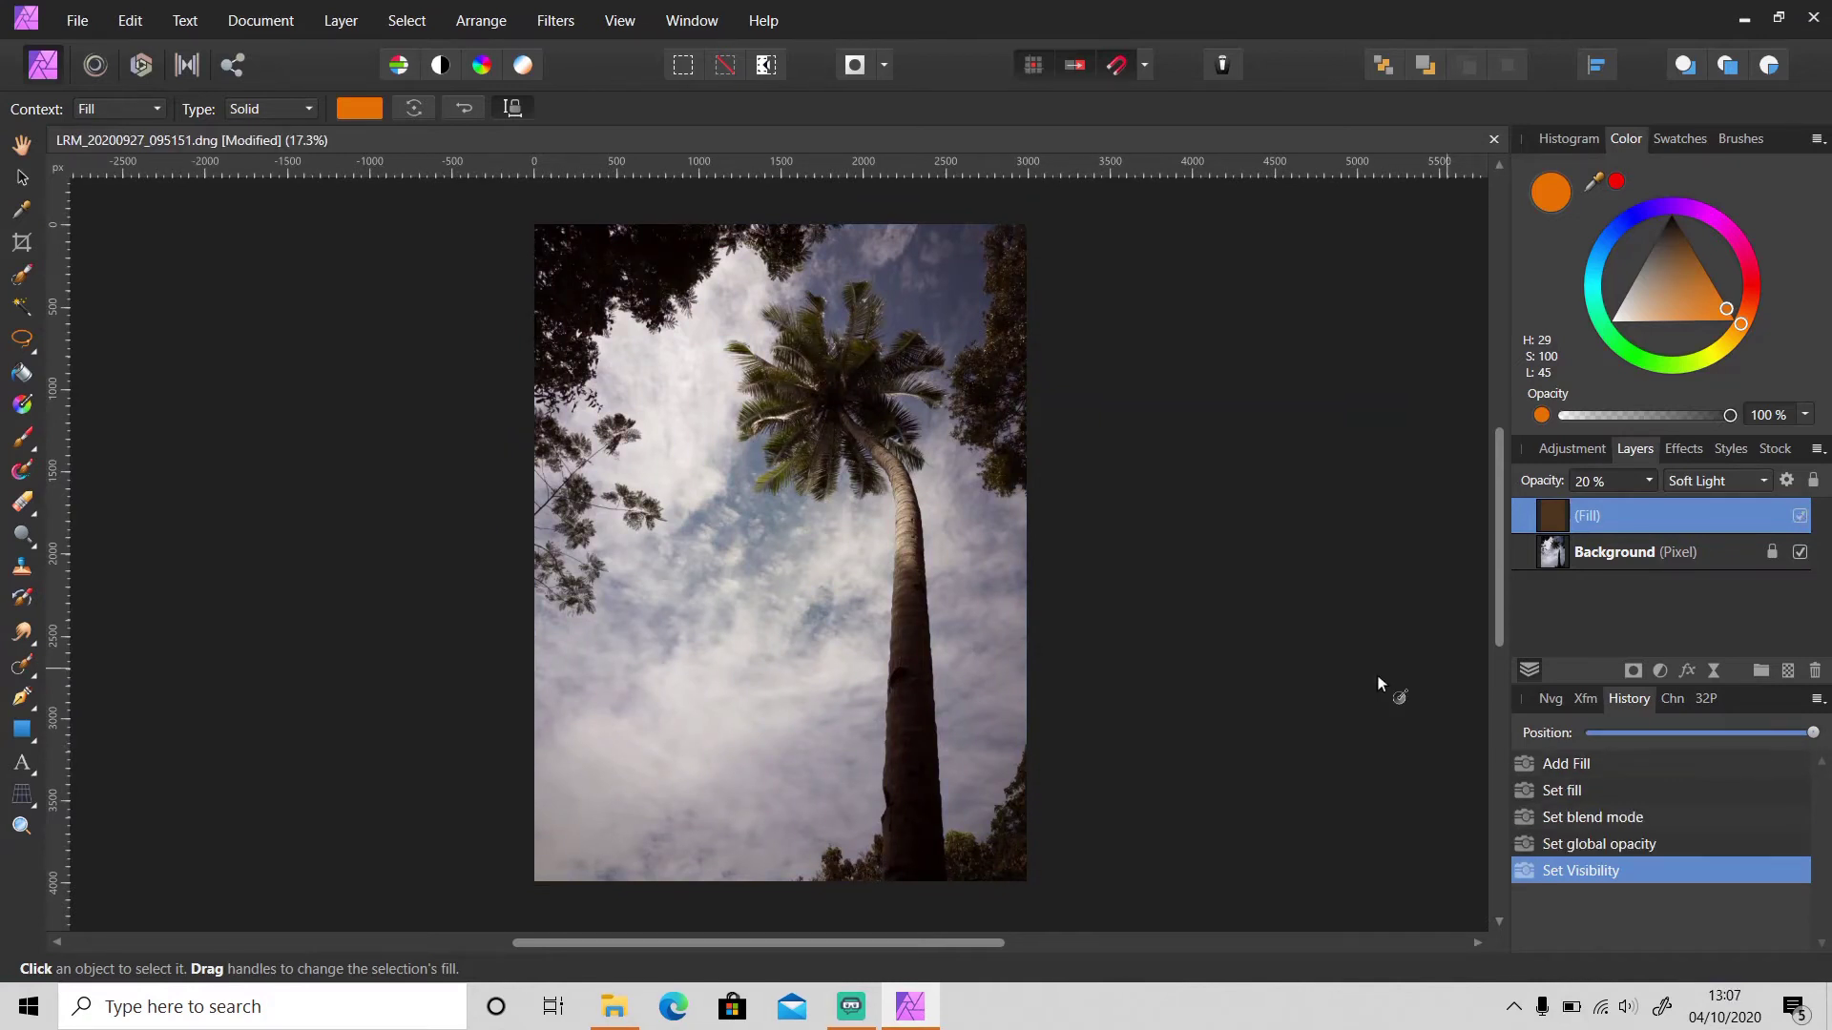
pyautogui.press('Escape')
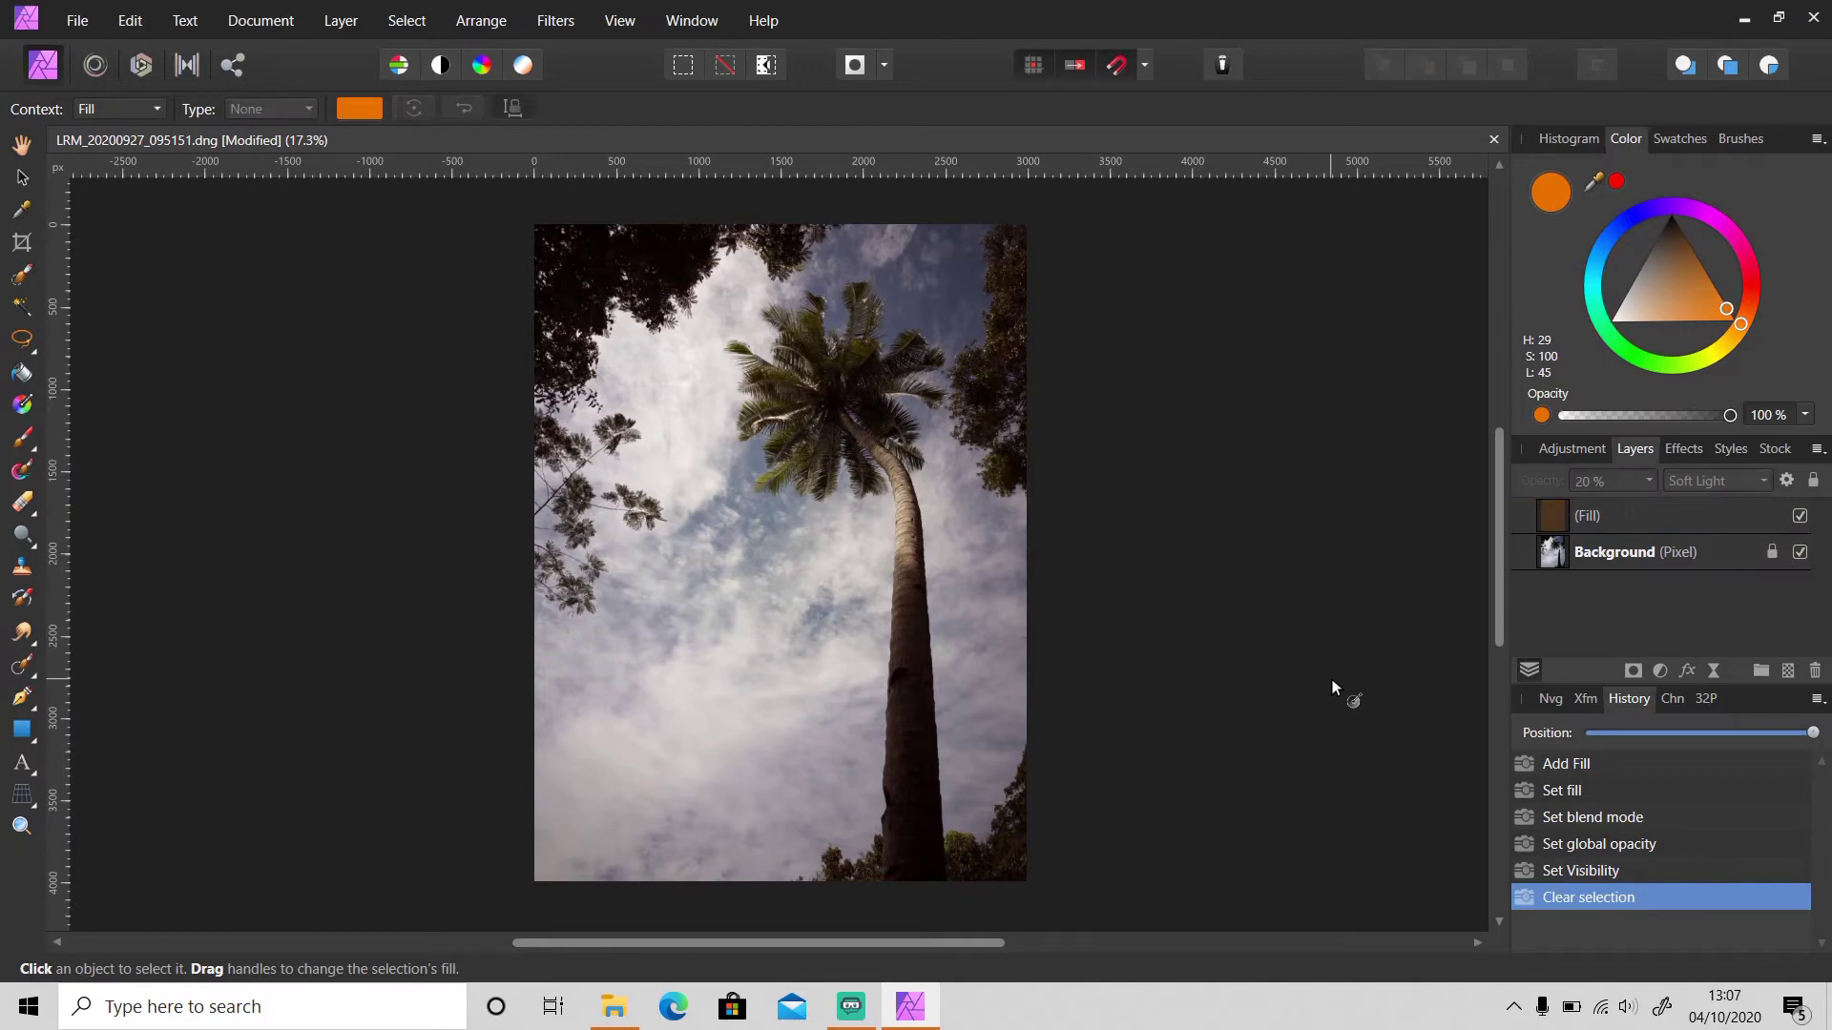
# Open the kasper-lau coastal landscape photo from Downloads and pick a saturated red.
pyautogui.click(612, 1006)
pyautogui.doubleClick(724, 508)
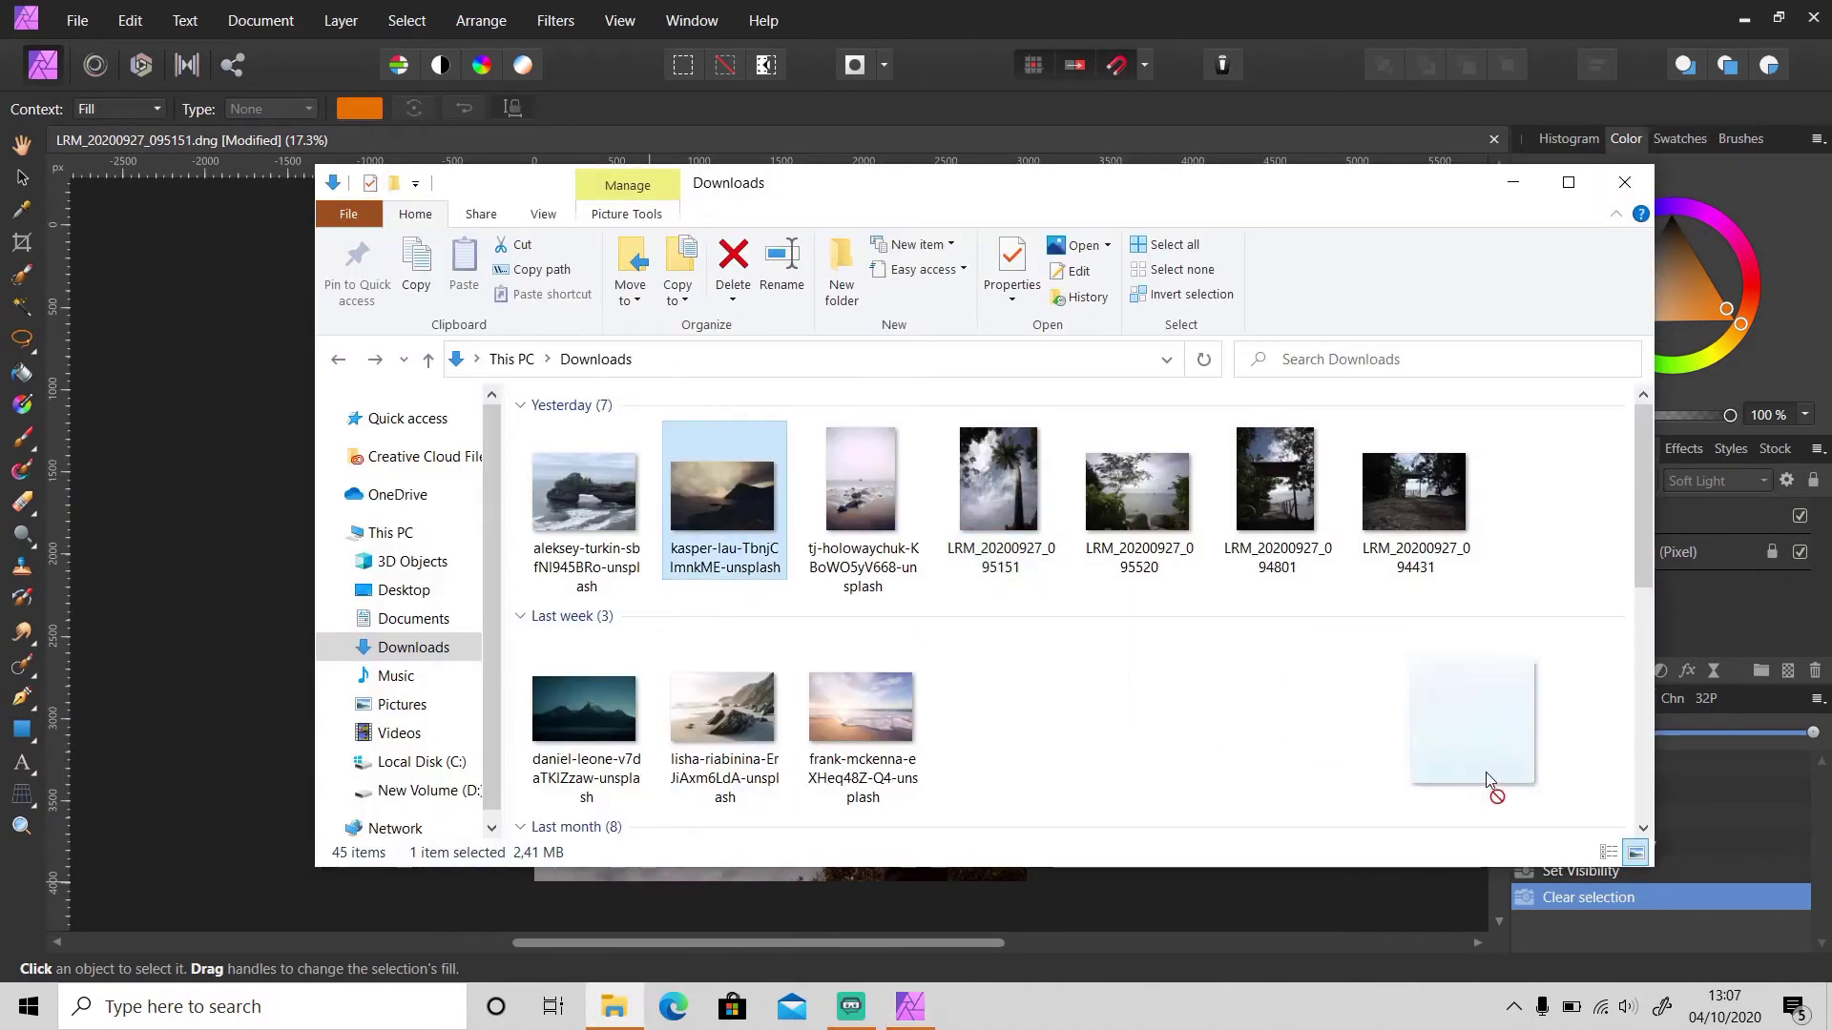
pyautogui.click(1297, 24)
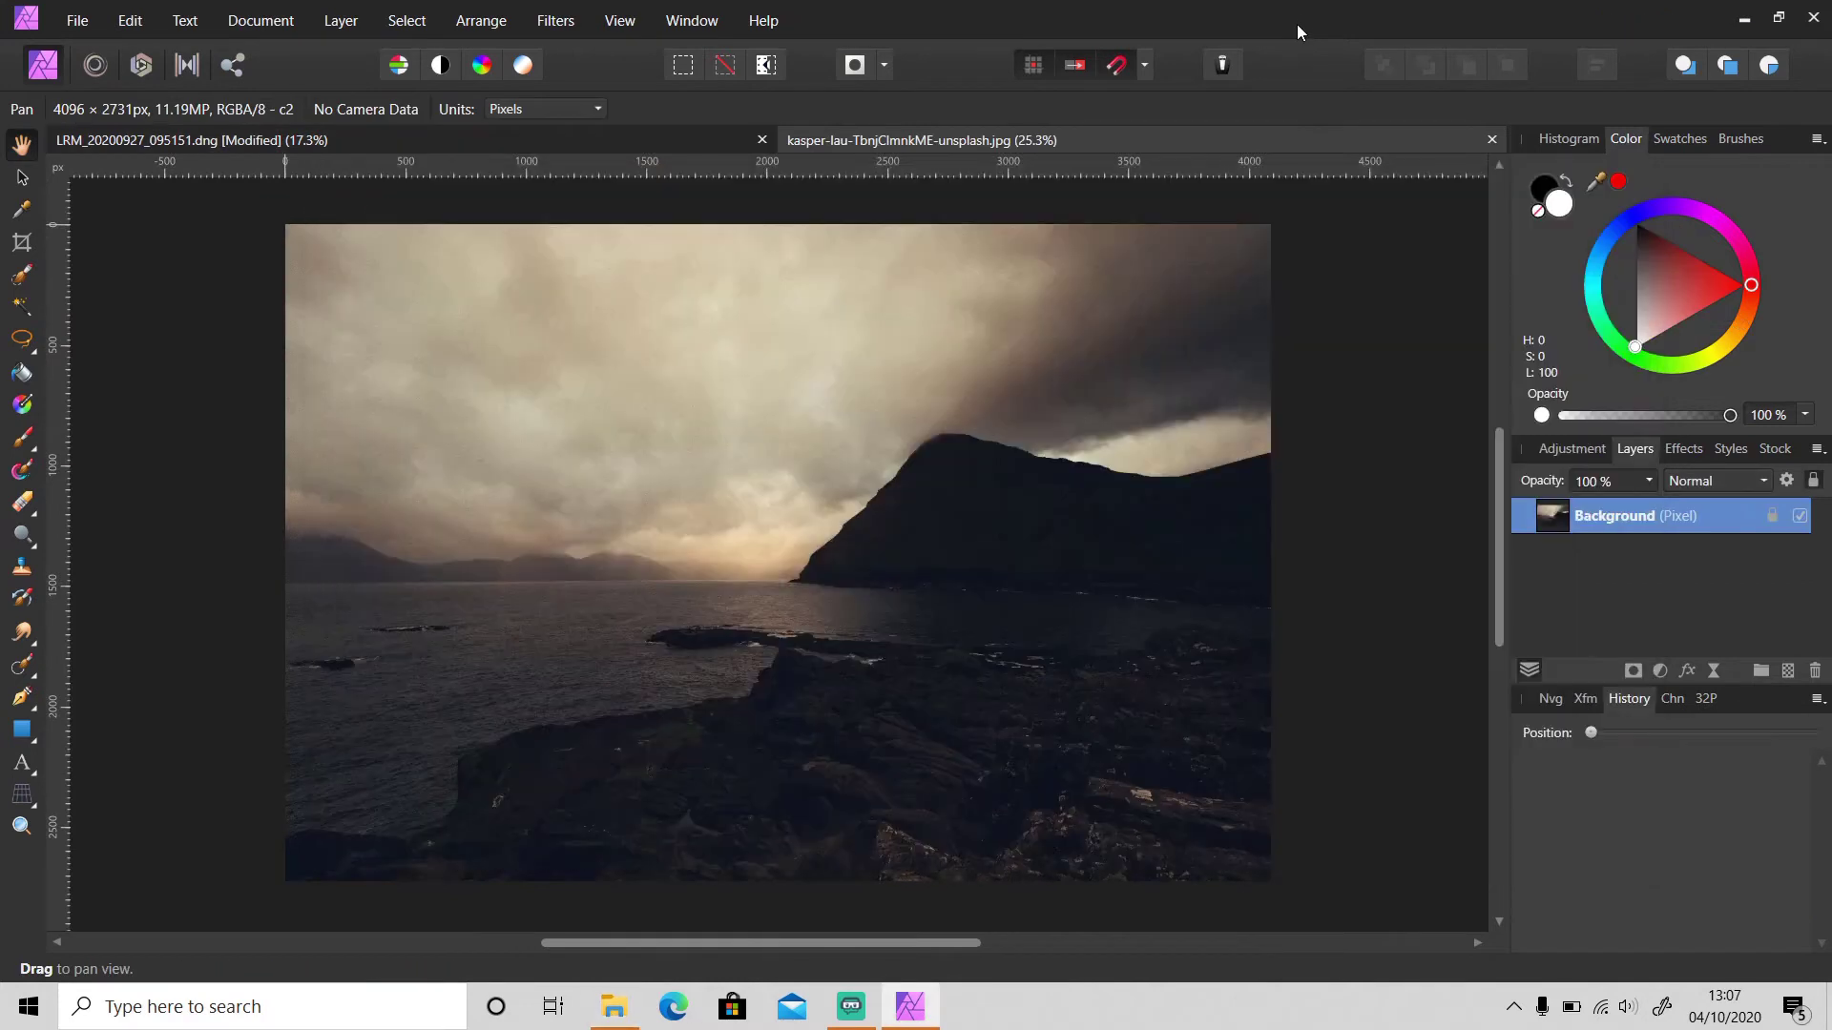
pyautogui.click(1667, 299)
pyautogui.moveTo(1676, 299); pyautogui.dragTo(1744, 286)
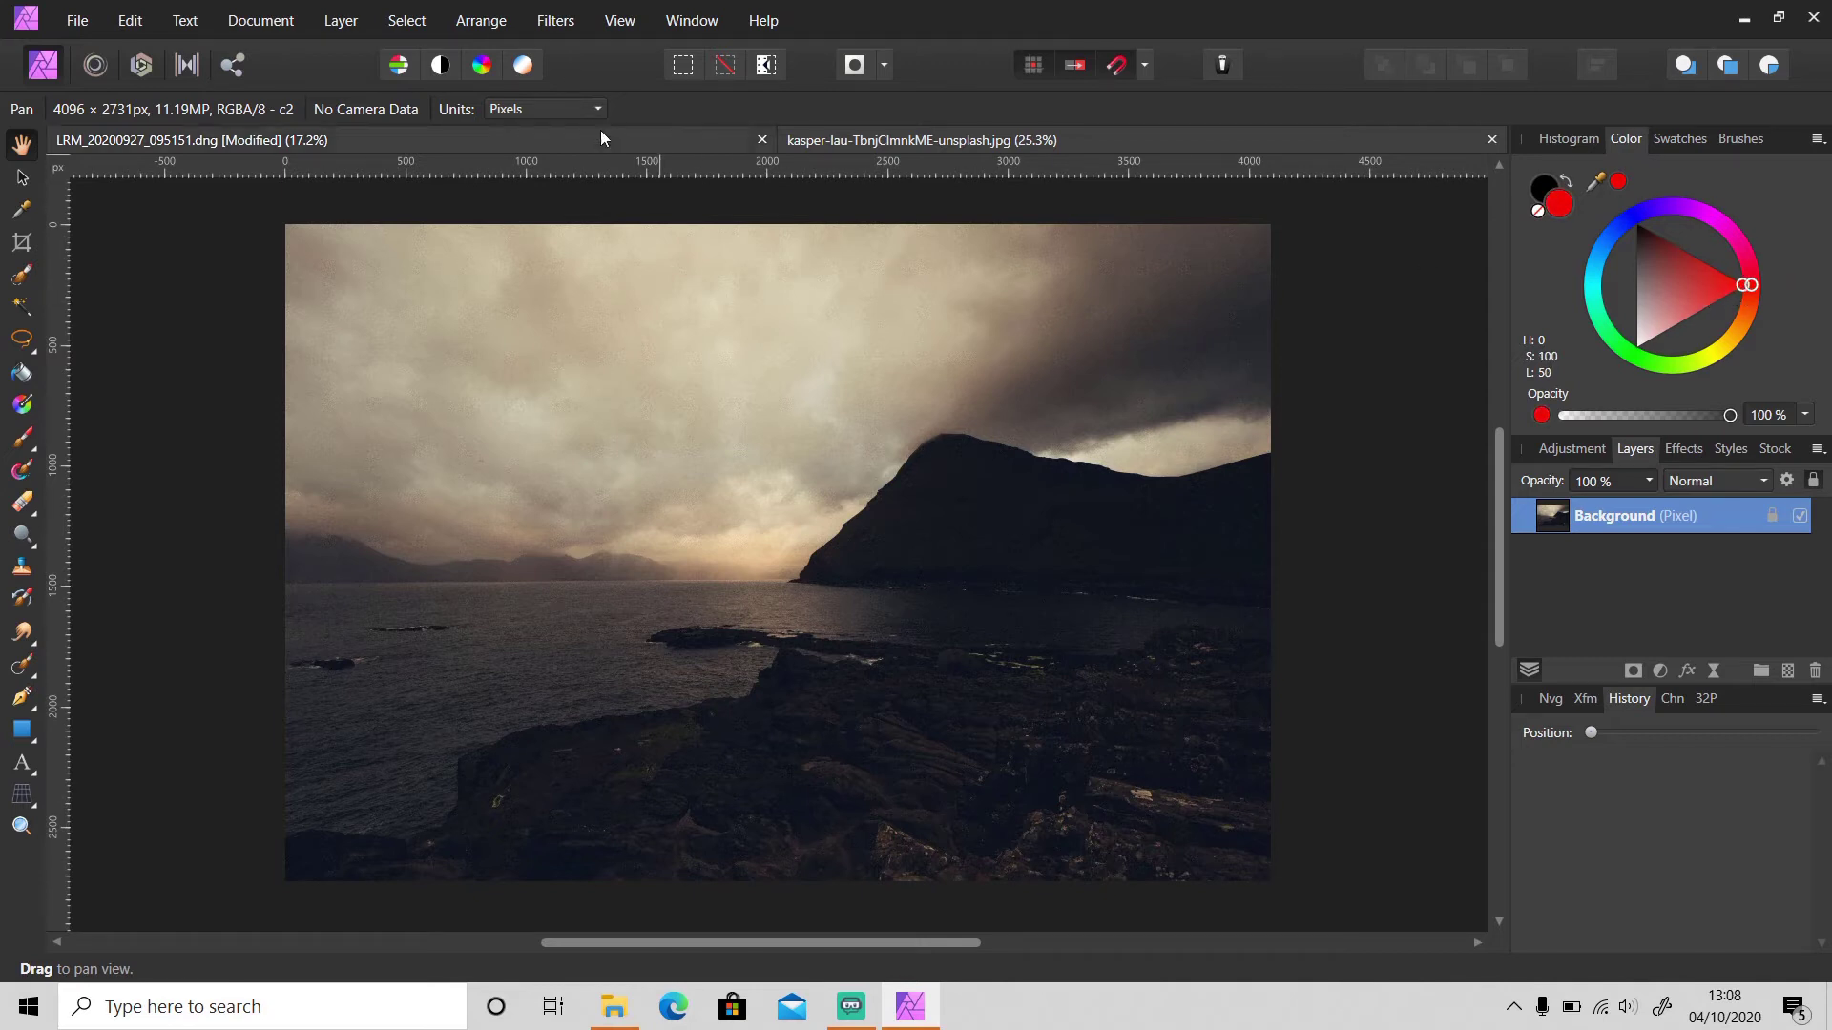
# Add a red fill layer over the landscape using Color Burn at 20% opacity.
pyautogui.click(342, 20)
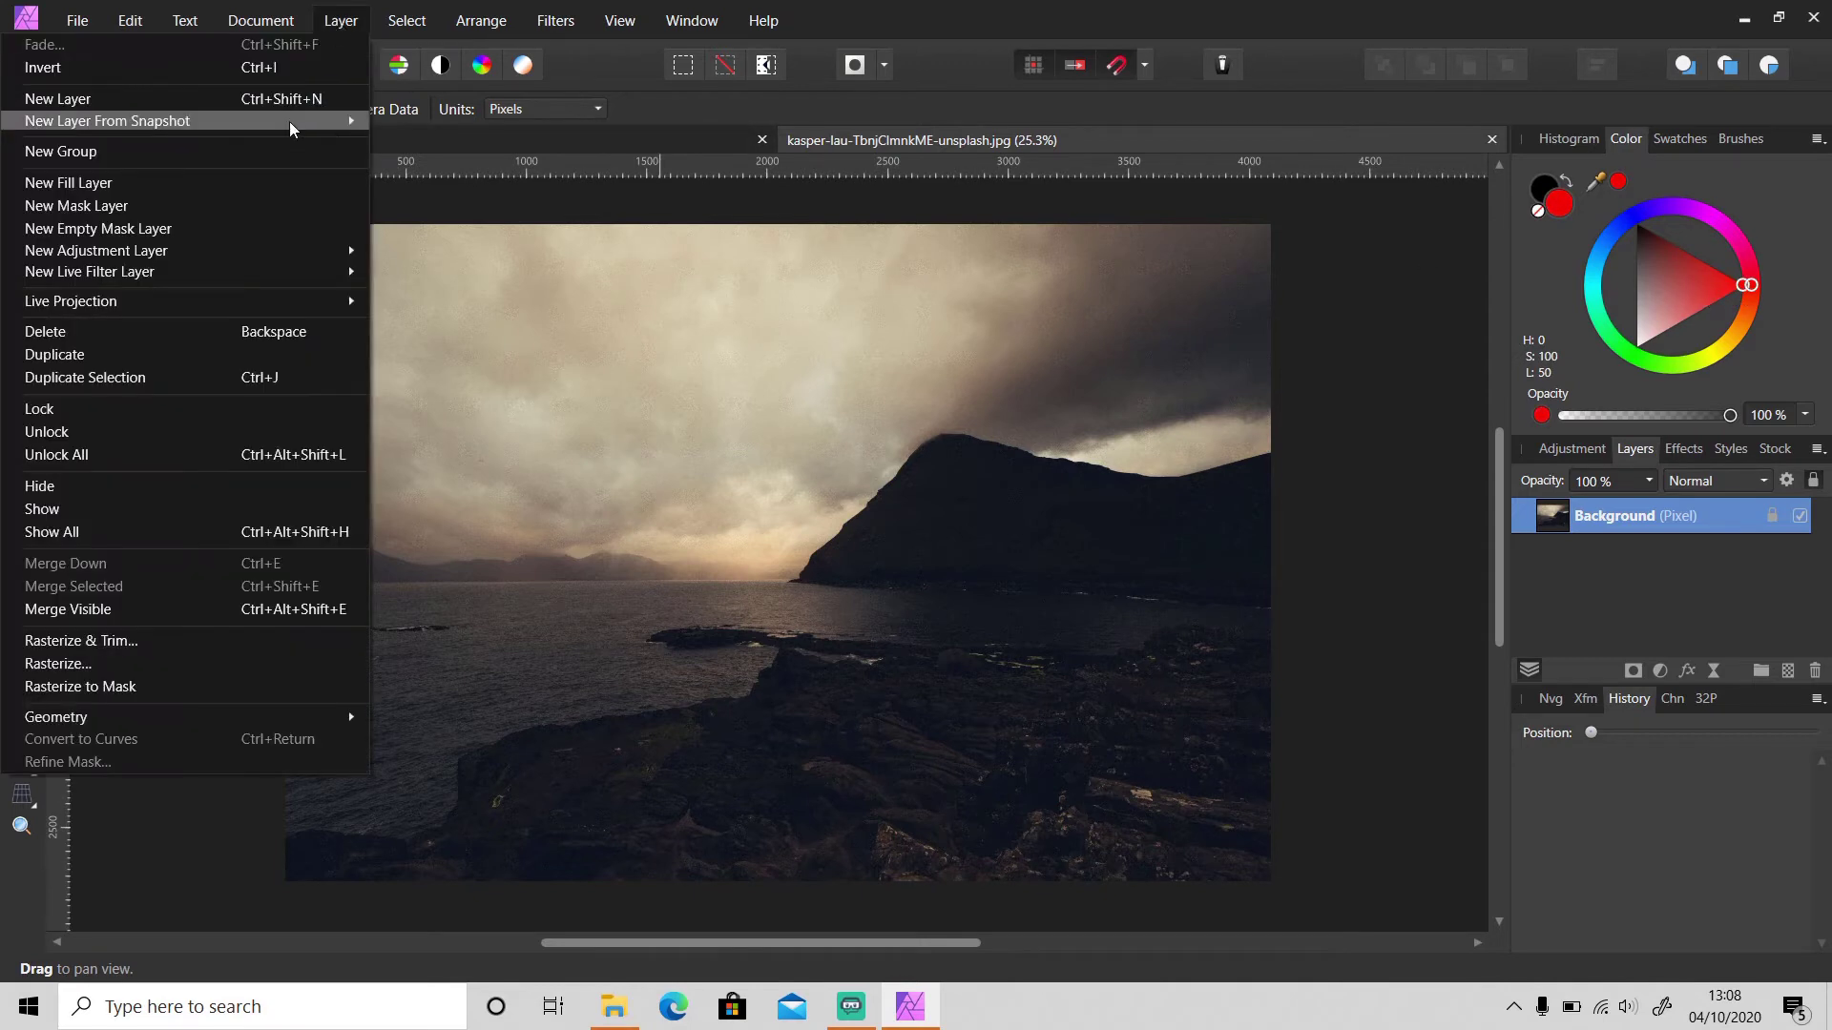
pyautogui.click(249, 189)
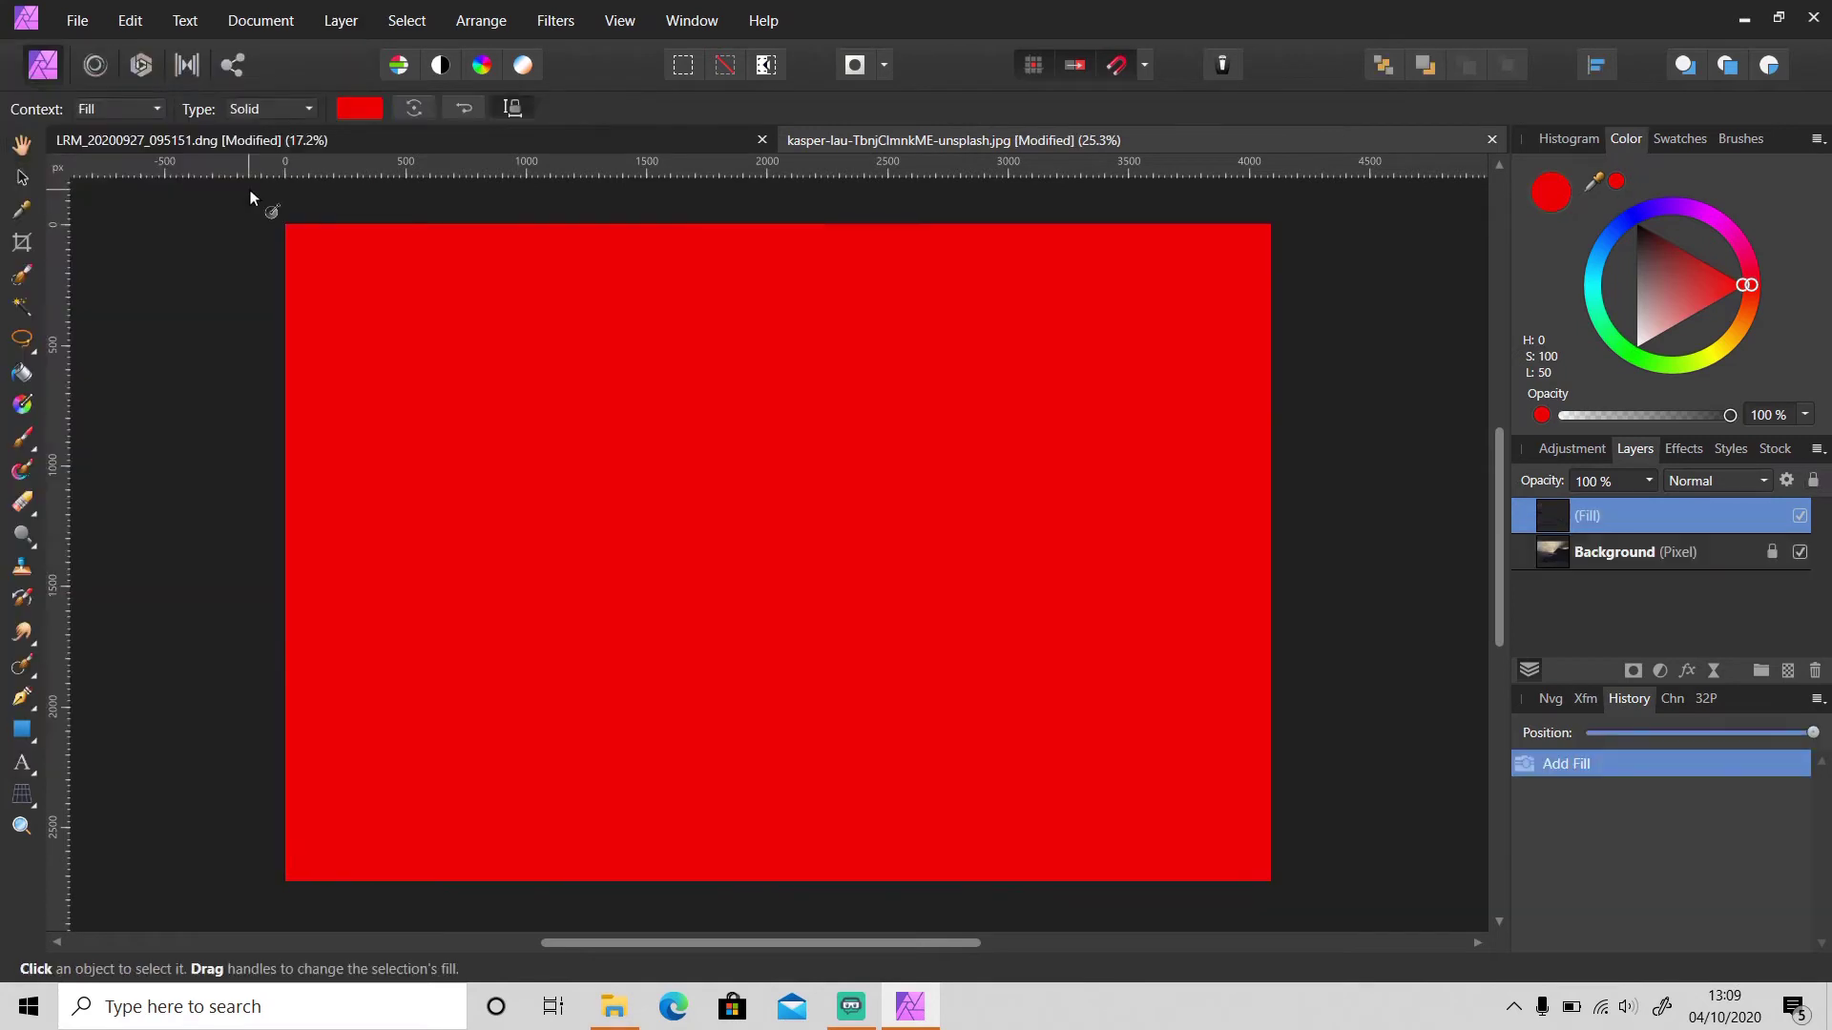
pyautogui.click(1704, 481)
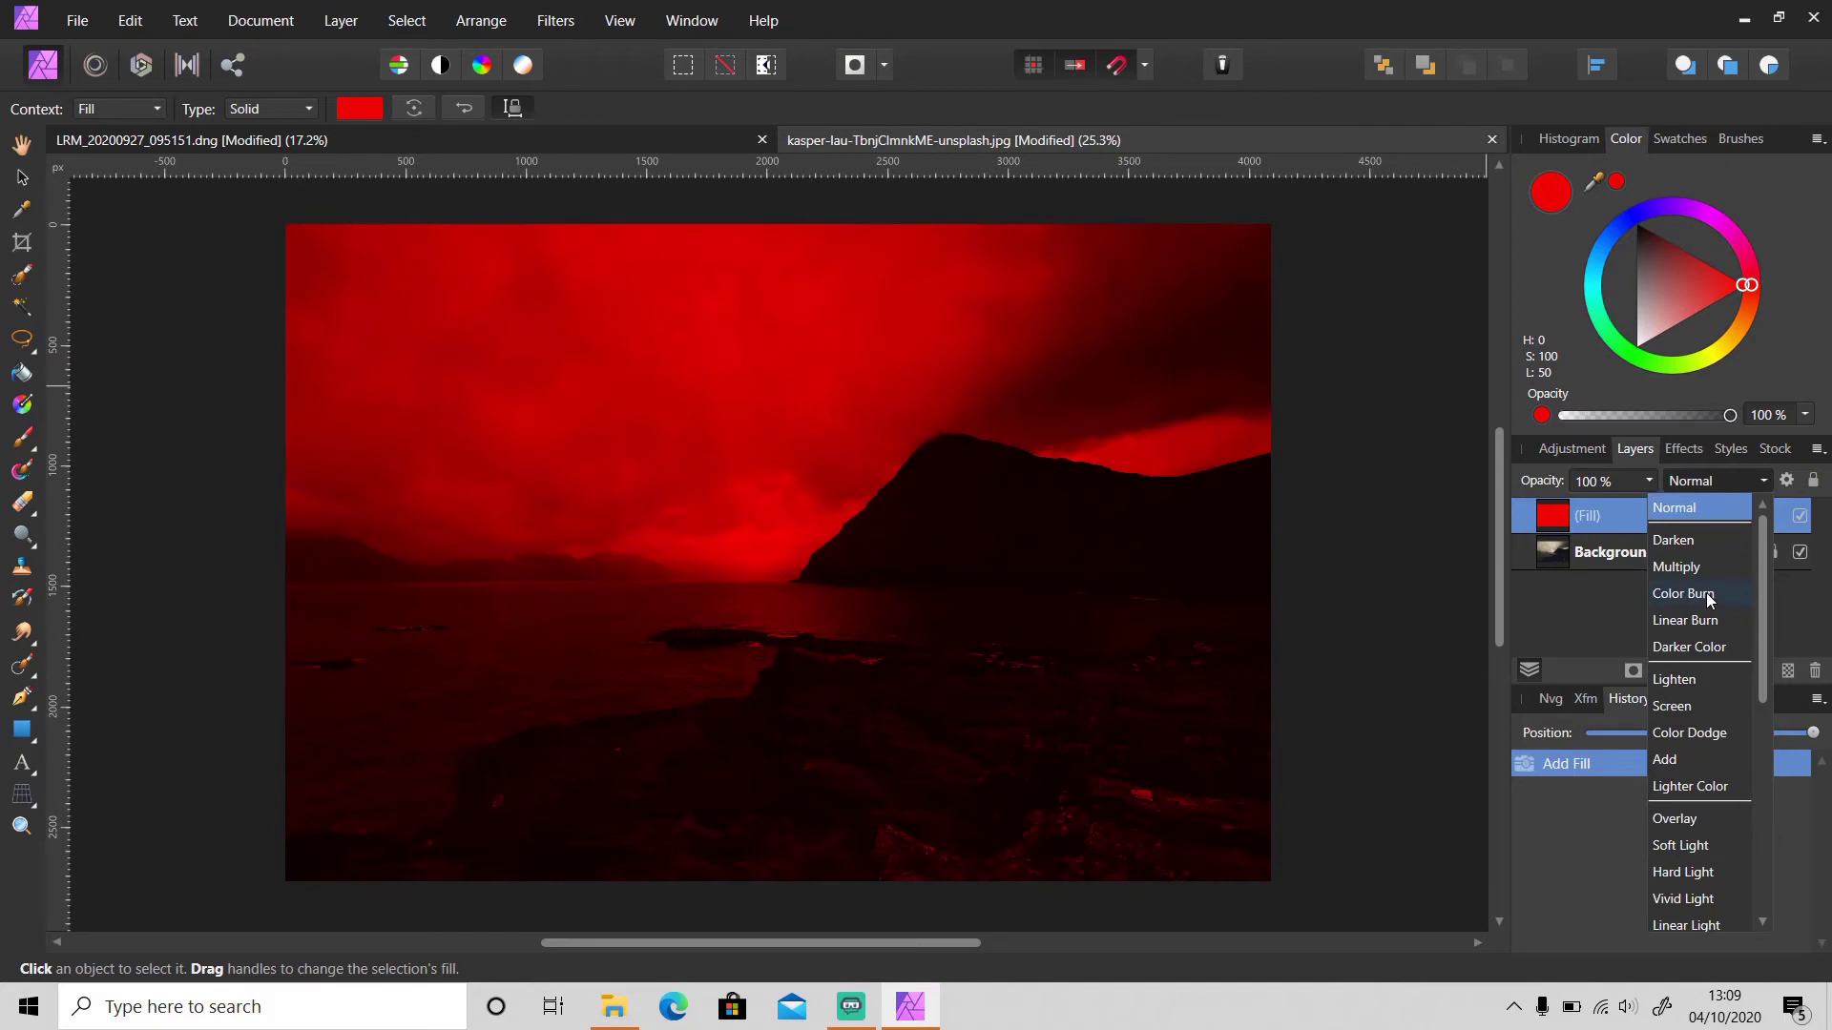
pyautogui.click(1683, 593)
pyautogui.moveTo(1648, 516)
pyautogui.mouseDown()
pyautogui.moveTo(1526, 530)
pyautogui.moveTo(1518, 510)
pyautogui.mouseUp()
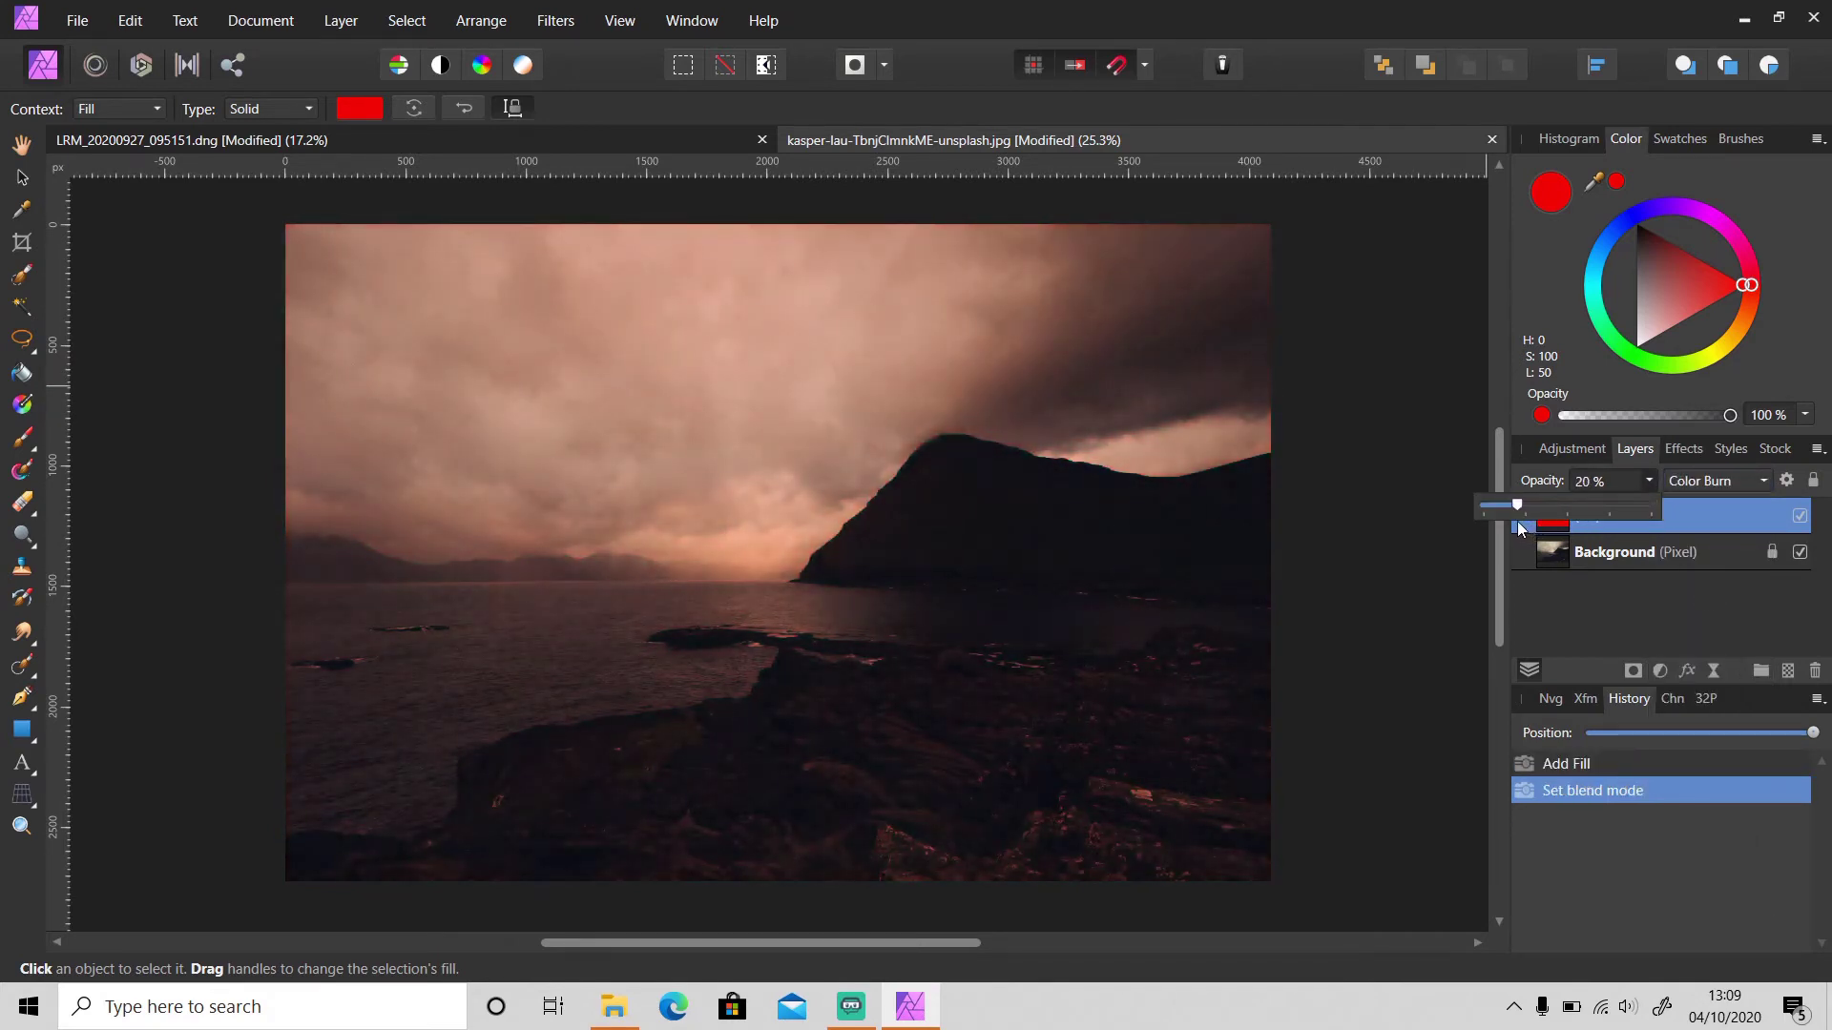
pyautogui.click(1620, 640)
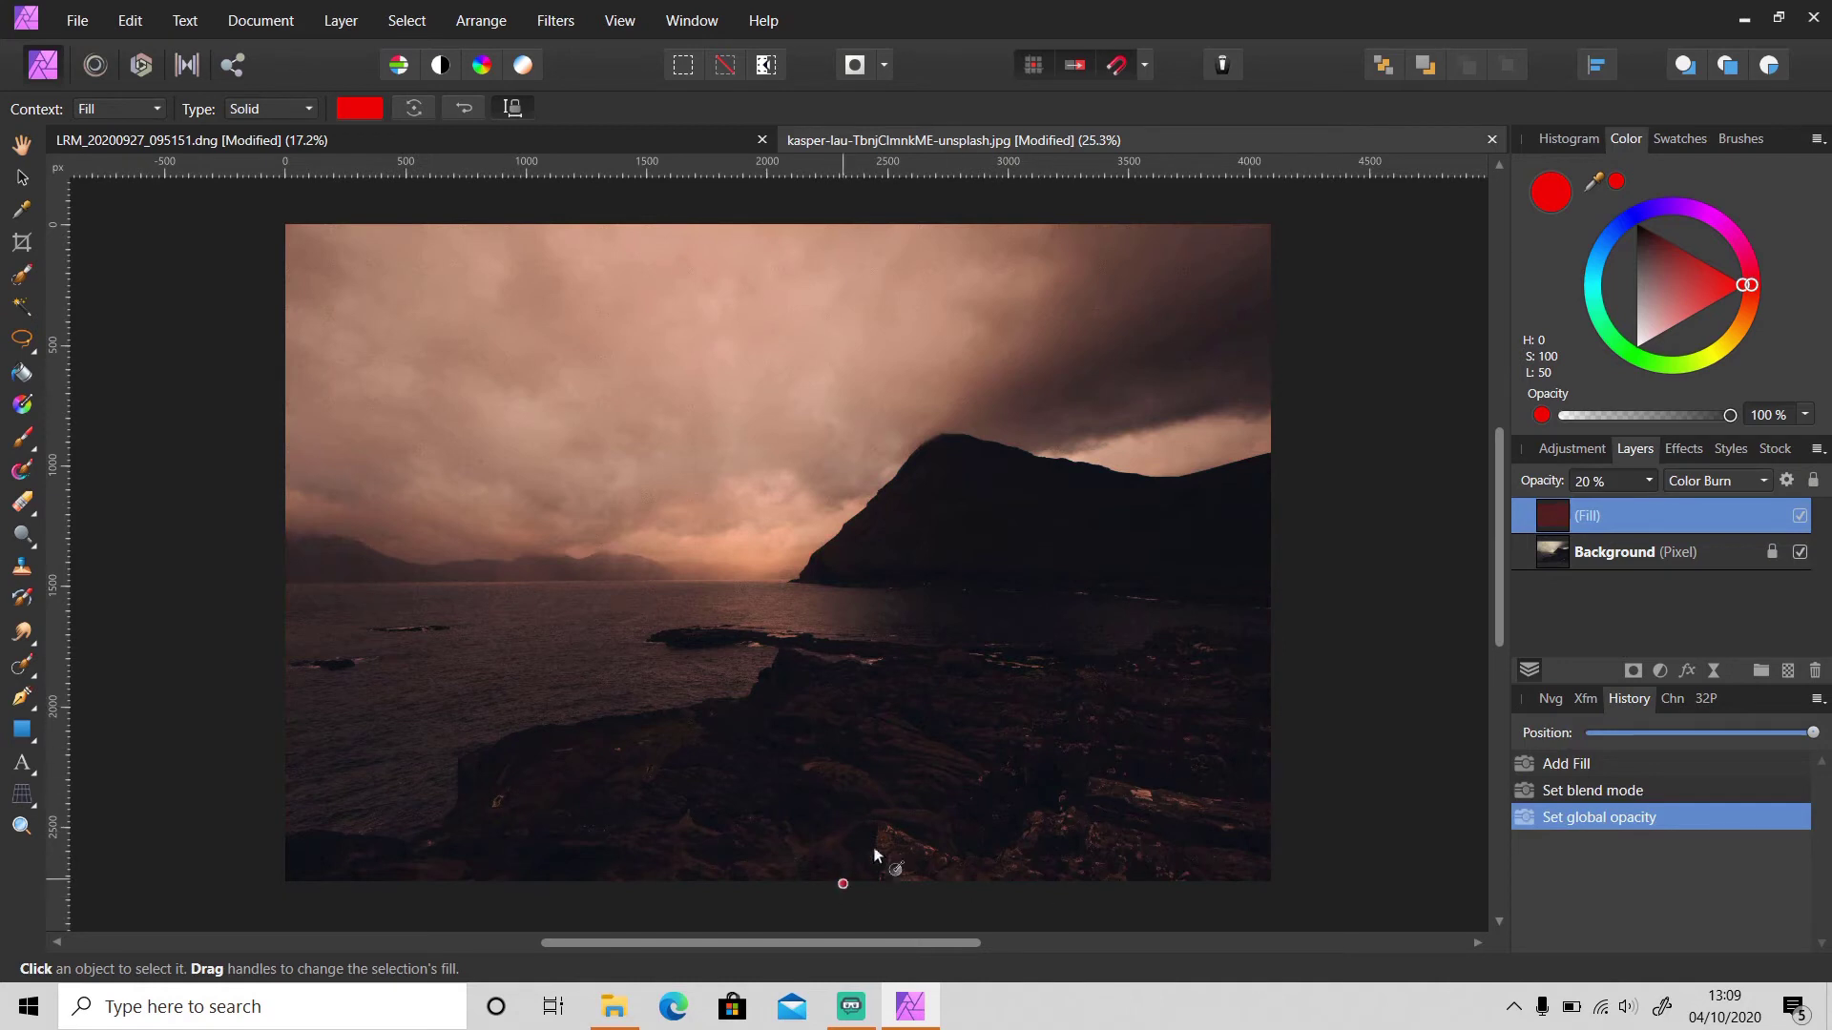
# Mask the red fill layer, painting out the photo's bottom, foreground rocks and mountain base.
pyautogui.click(915, 800)
pyautogui.press('b')
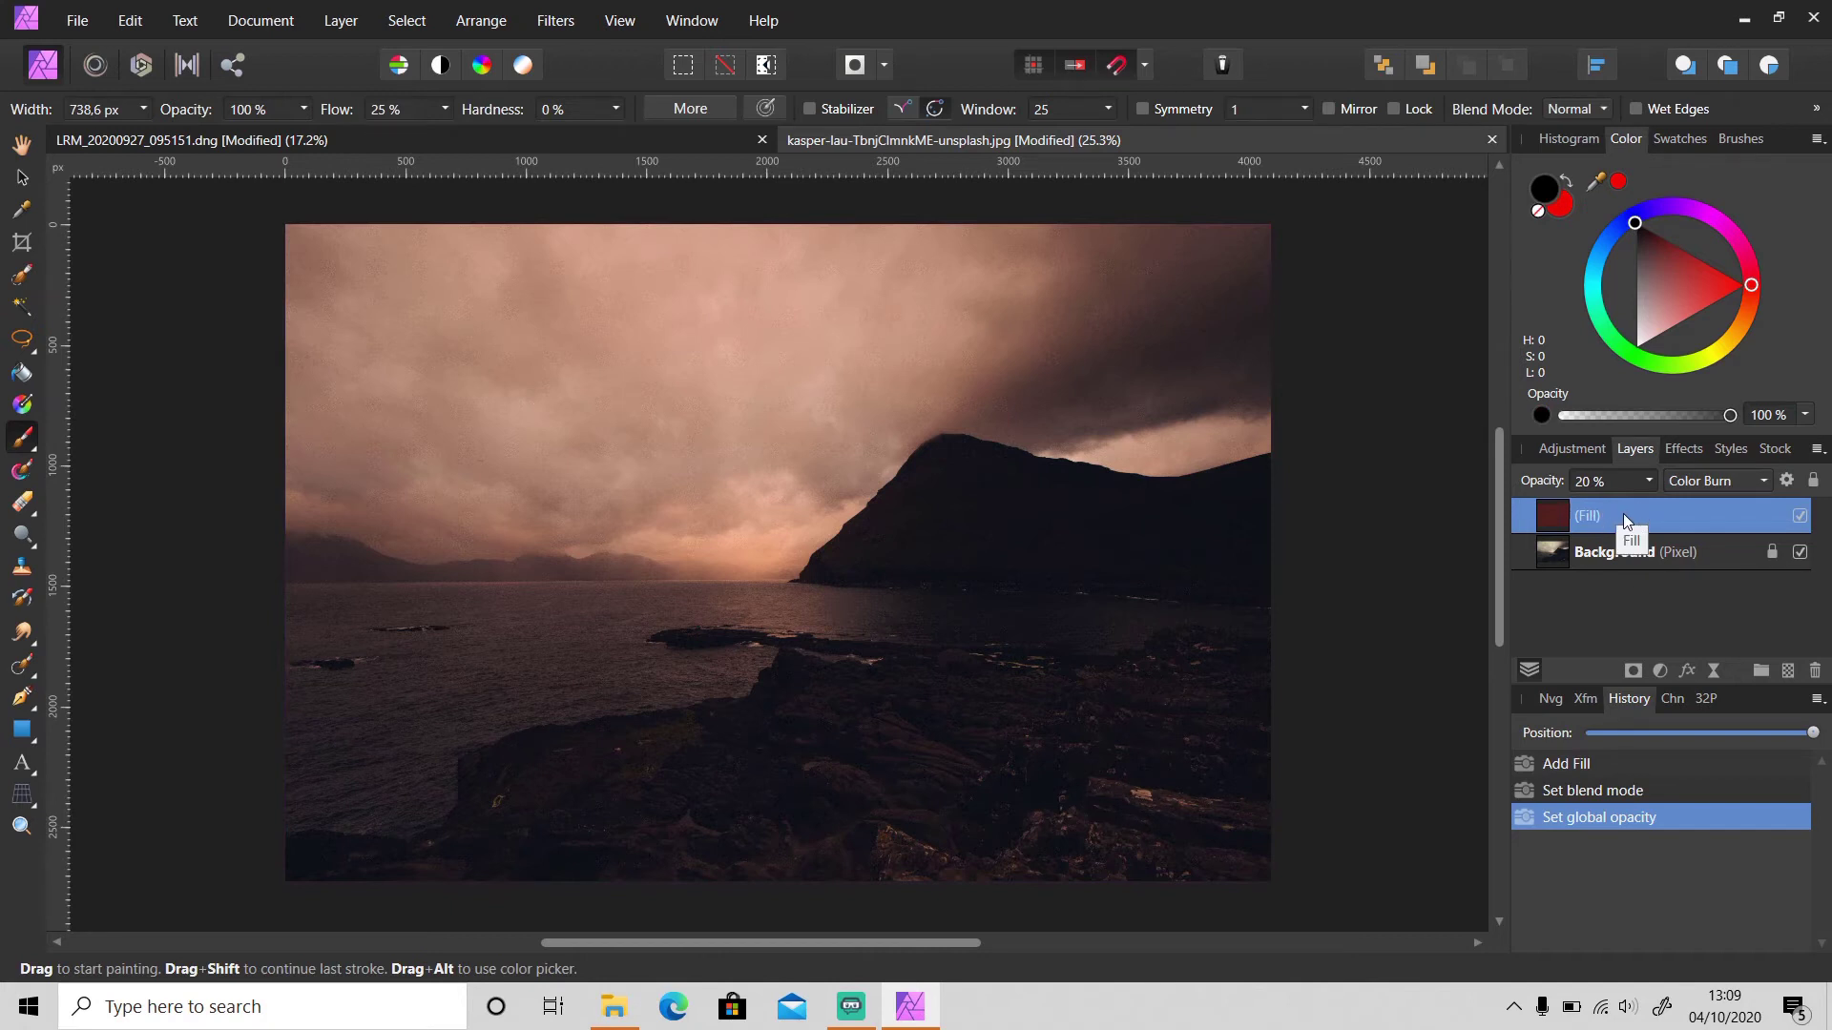
pyautogui.click(1633, 672)
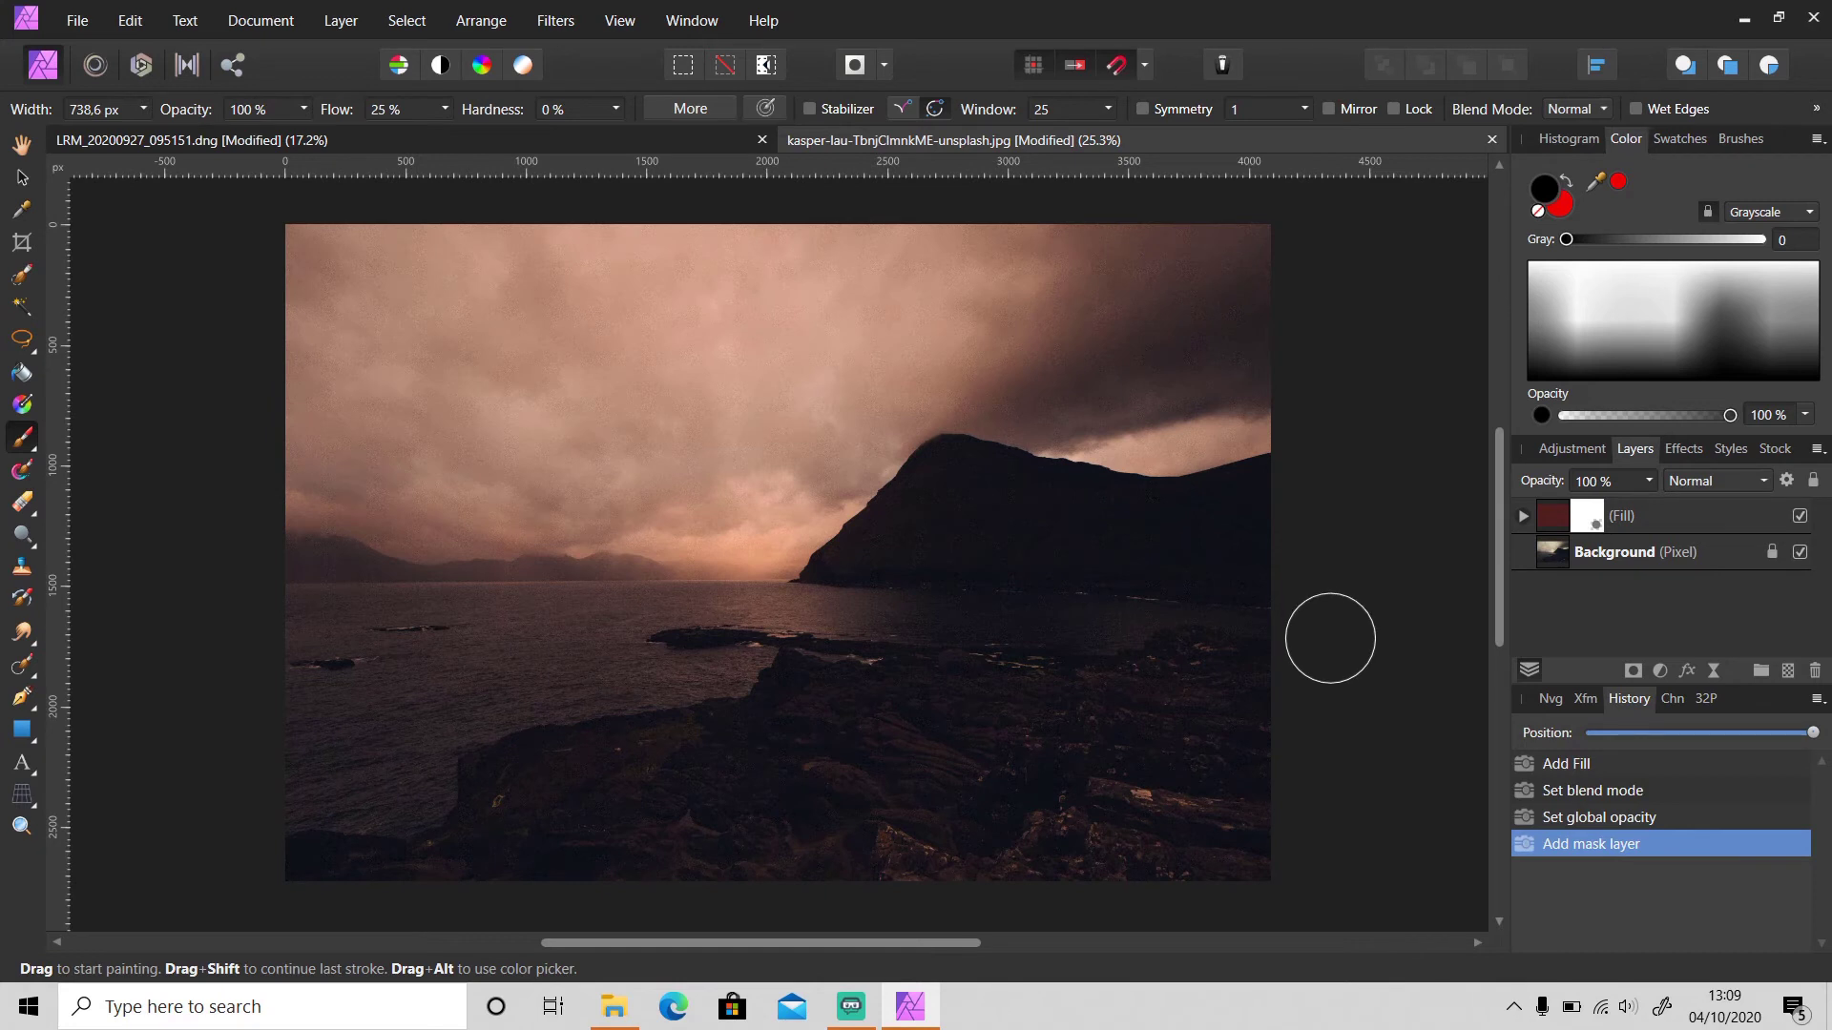
pyautogui.moveTo(1317, 870); pyautogui.dragTo(469, 901)
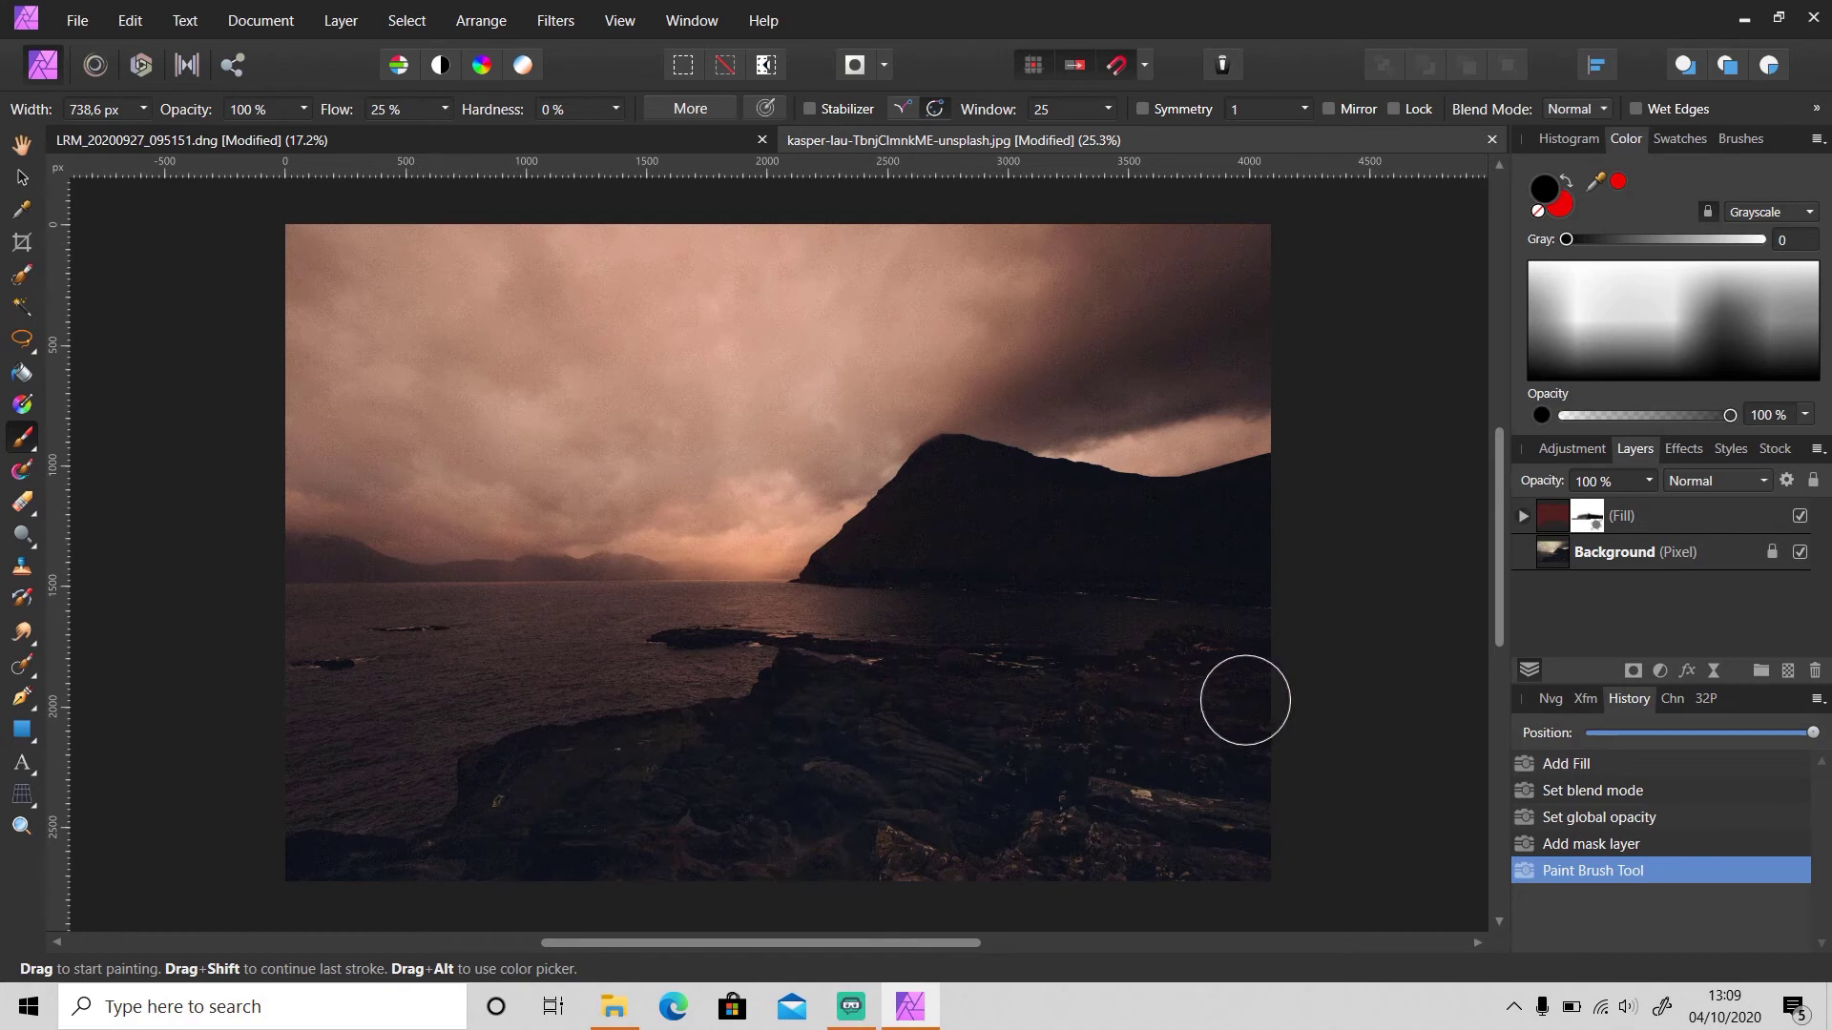
pyautogui.moveTo(1242, 699); pyautogui.dragTo(1202, 694)
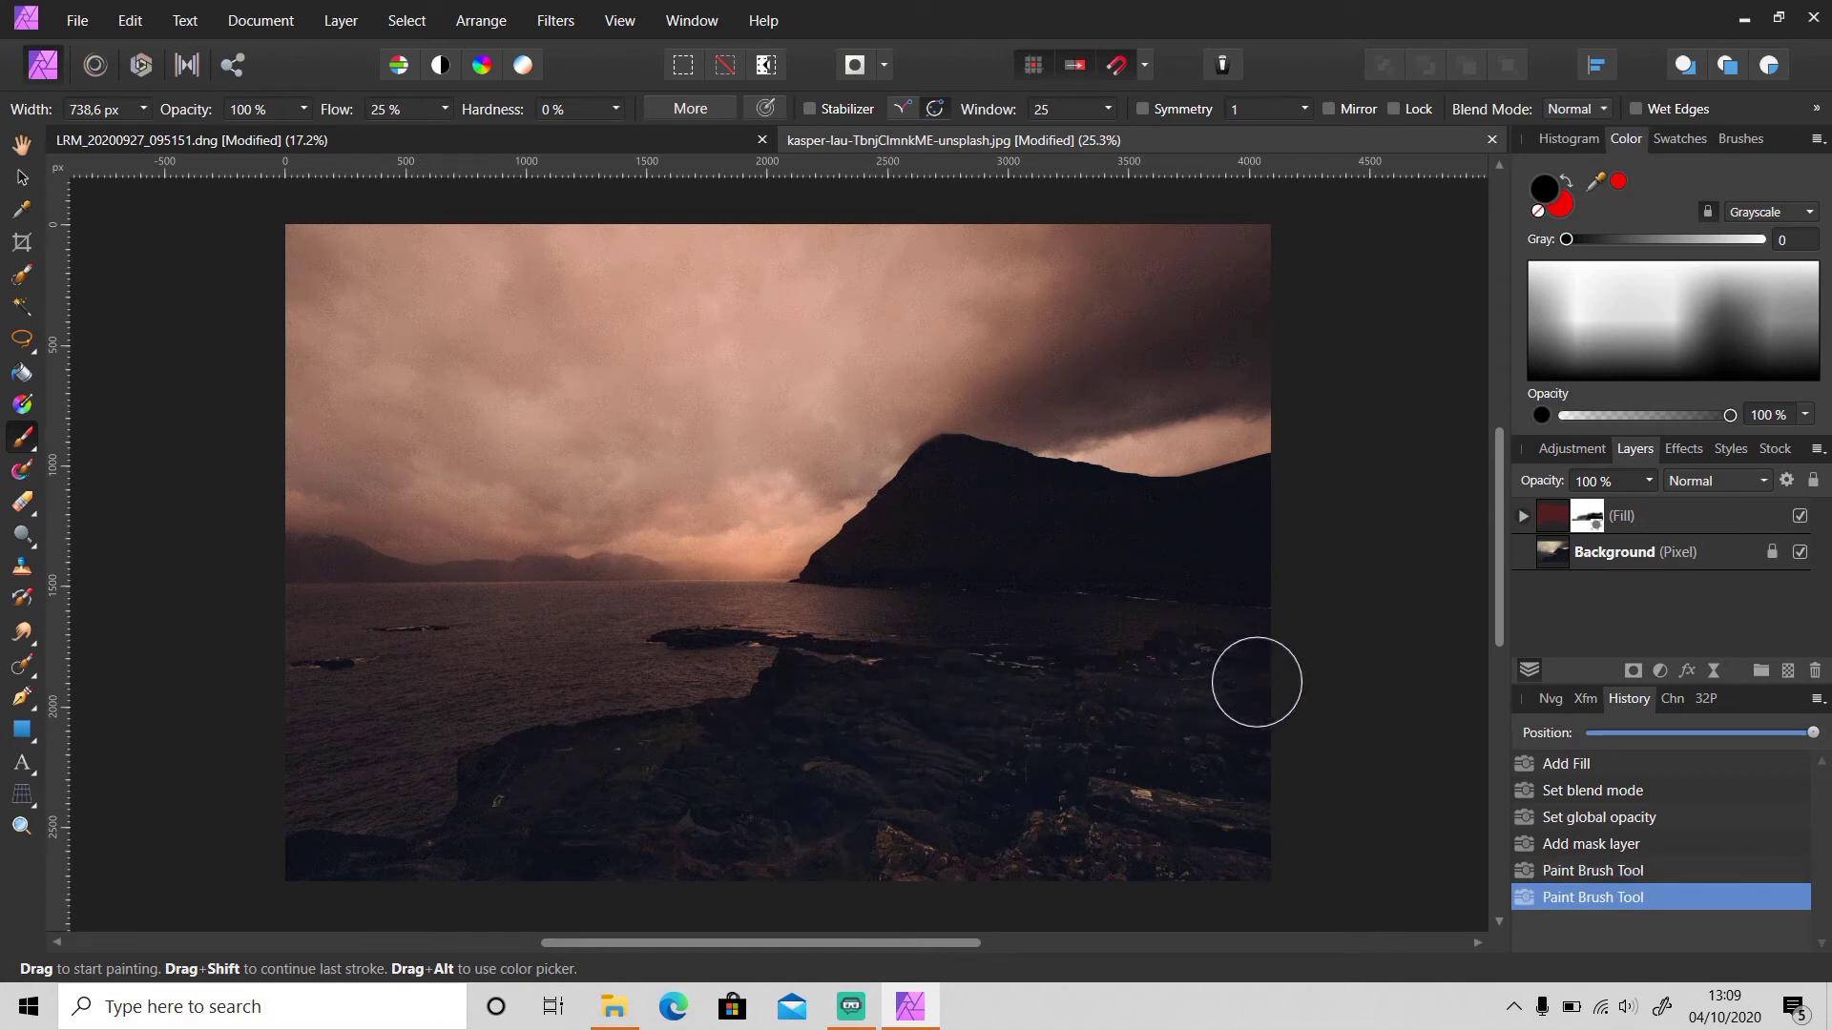
pyautogui.moveTo(1293, 565); pyautogui.dragTo(1174, 558)
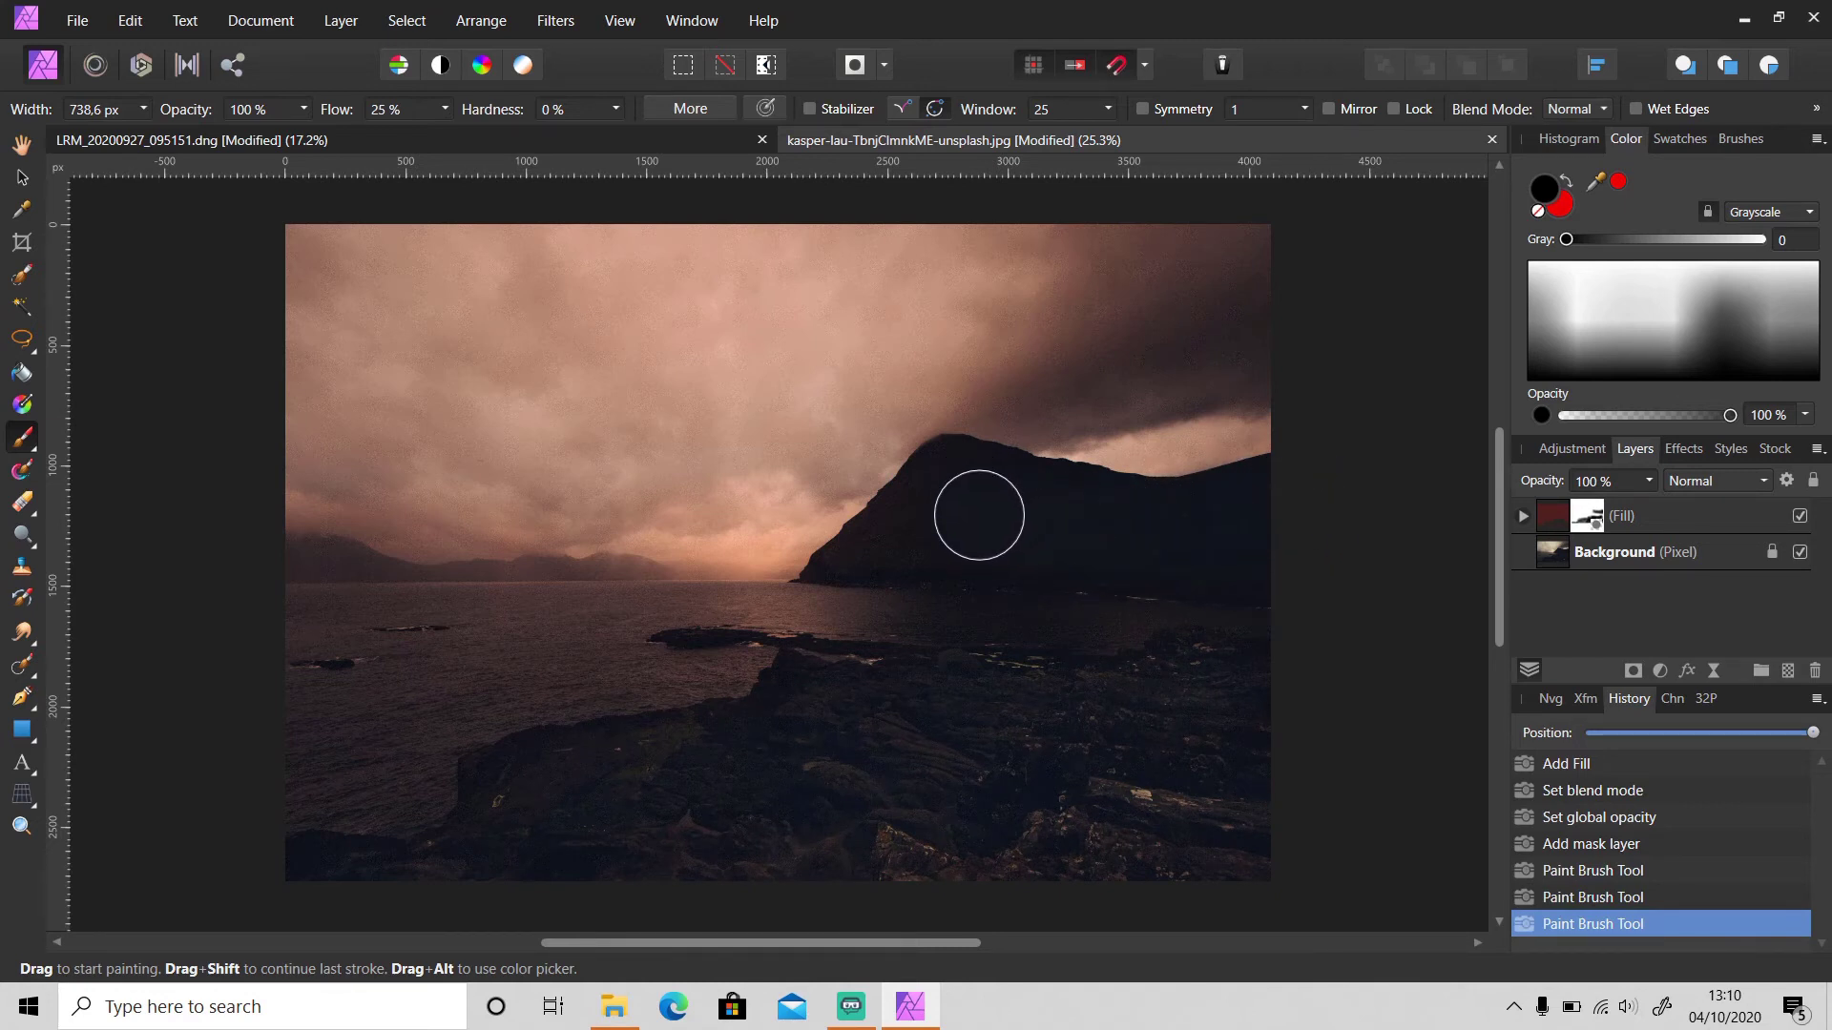
# With a smaller brush, refine the mask over the mountain and along the shoreline edge.
pyautogui.press('[')
pyautogui.press('[')
pyautogui.press('[')
pyautogui.click(978, 473)
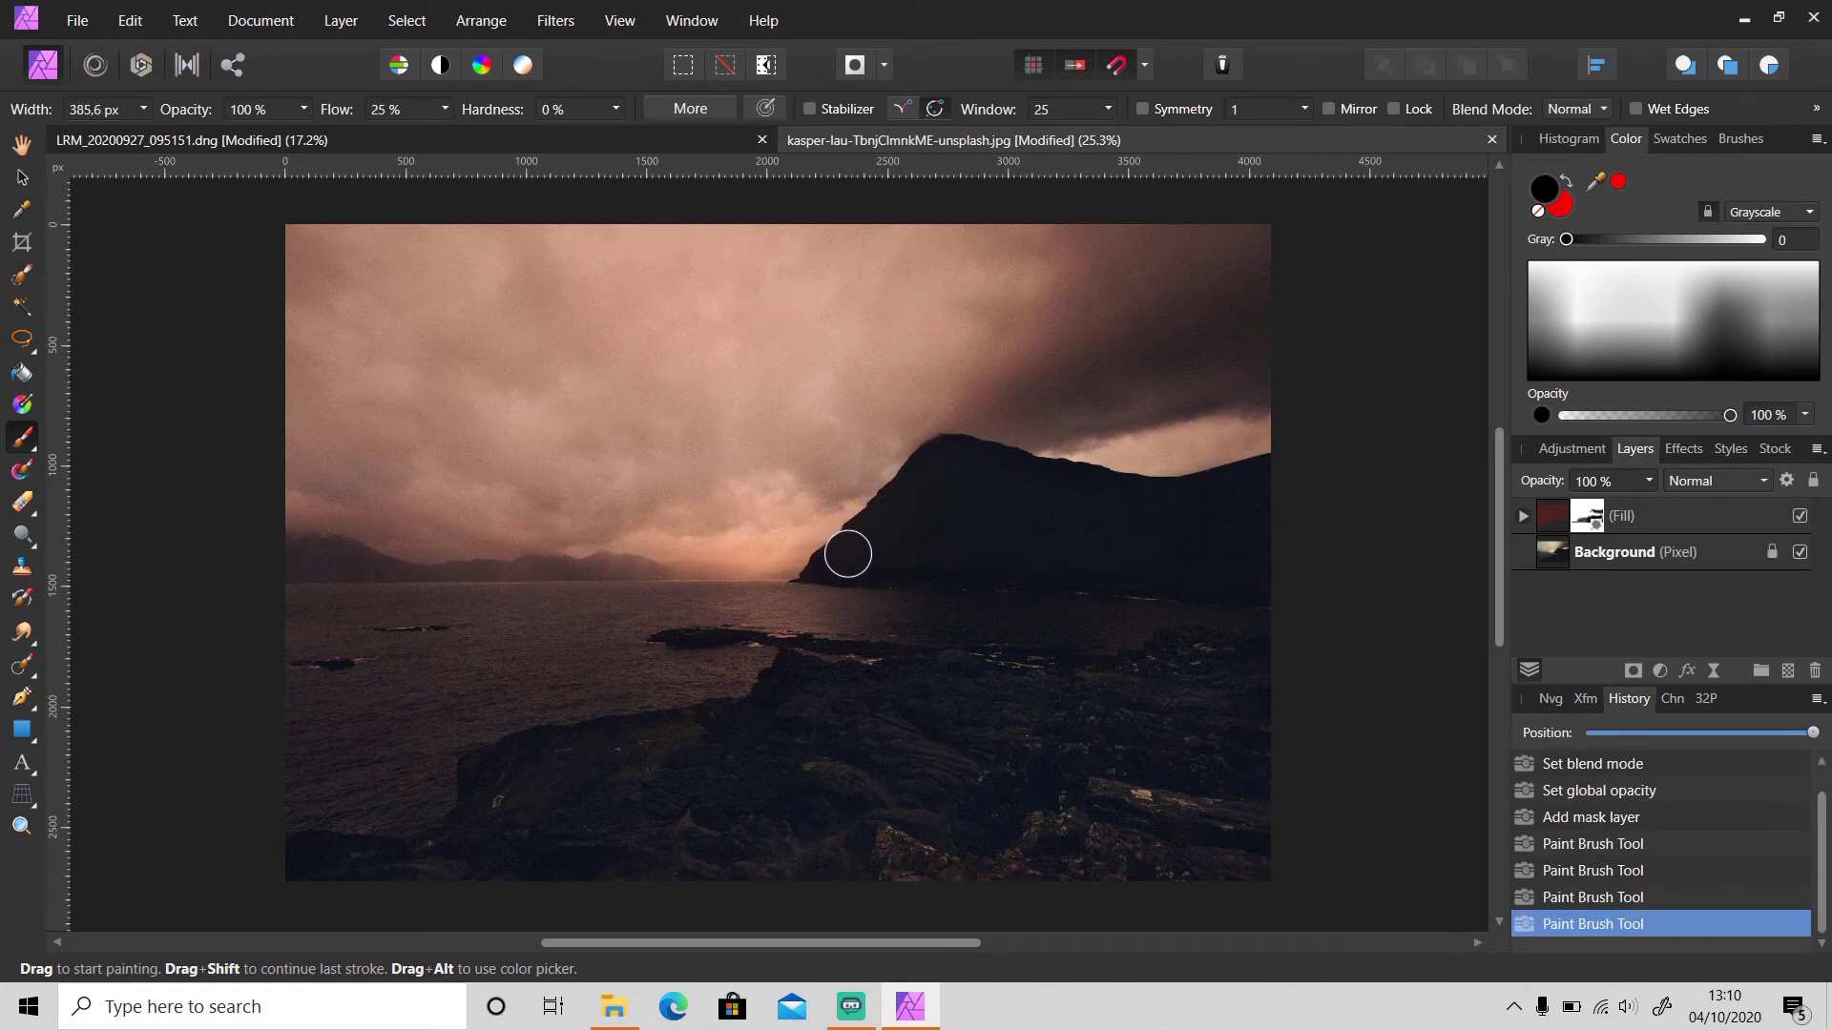
pyautogui.click(1293, 563)
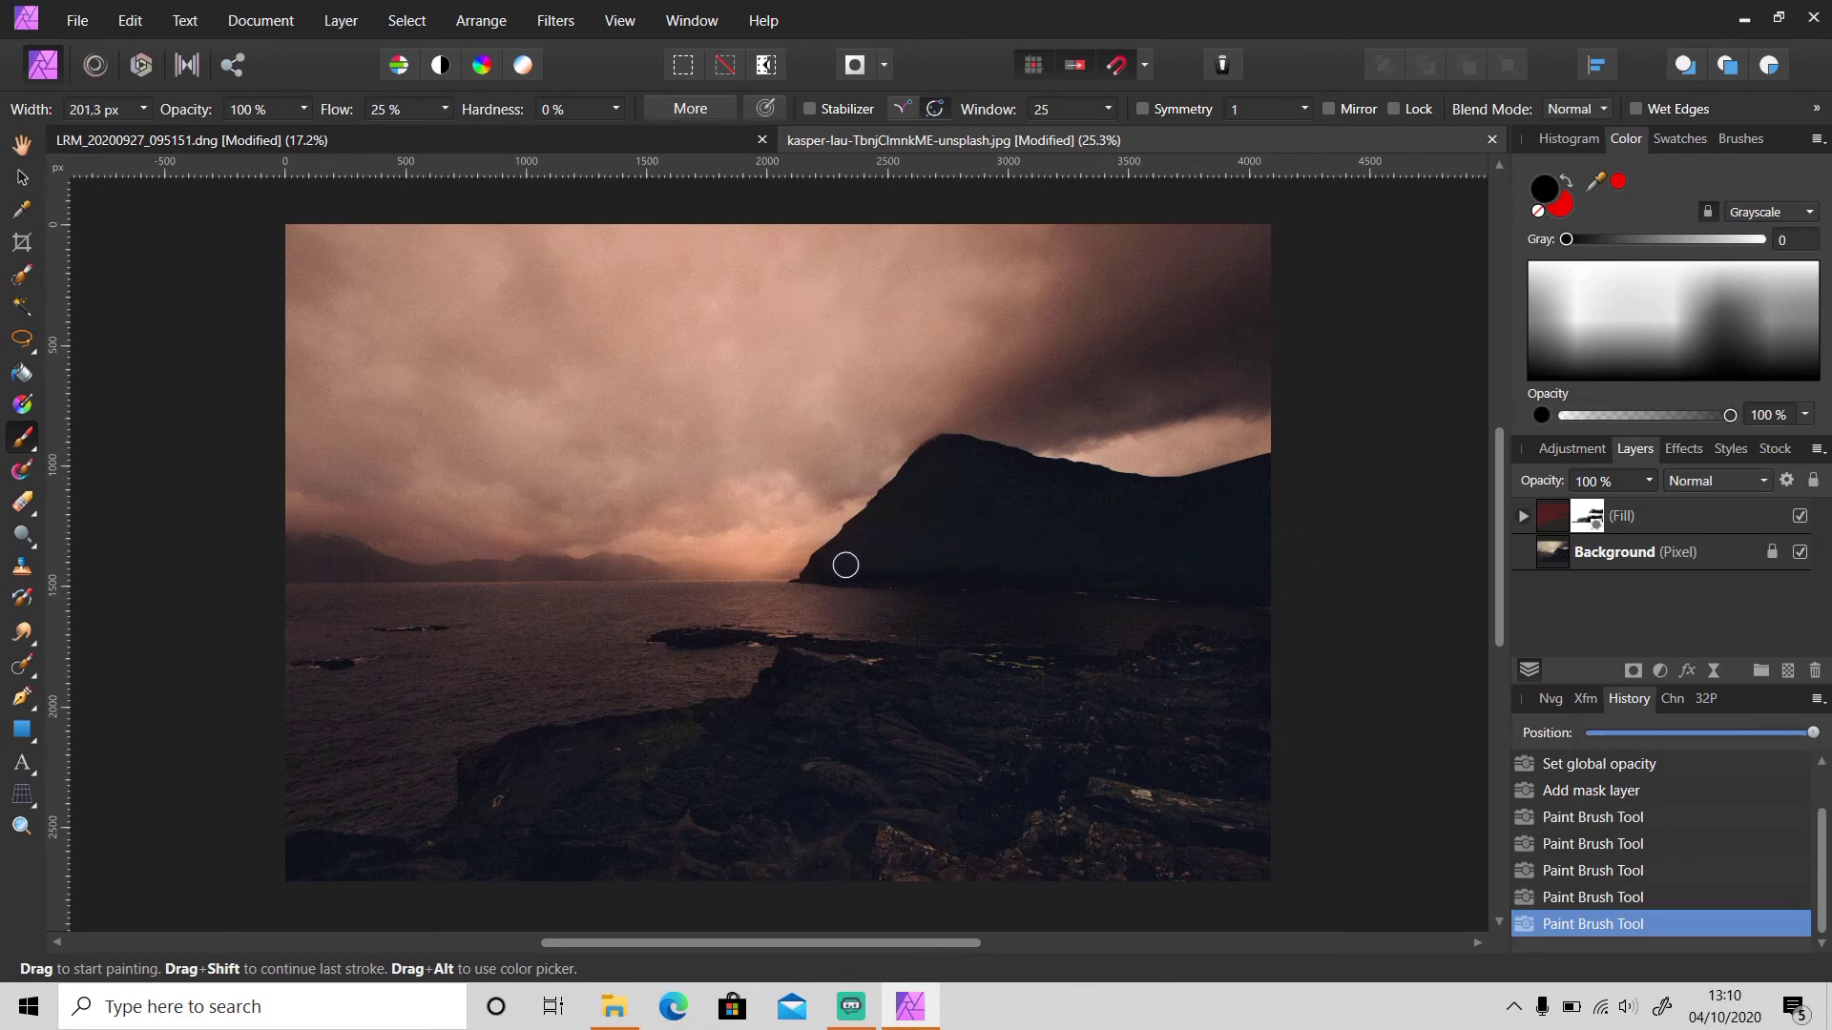
pyautogui.click(854, 563)
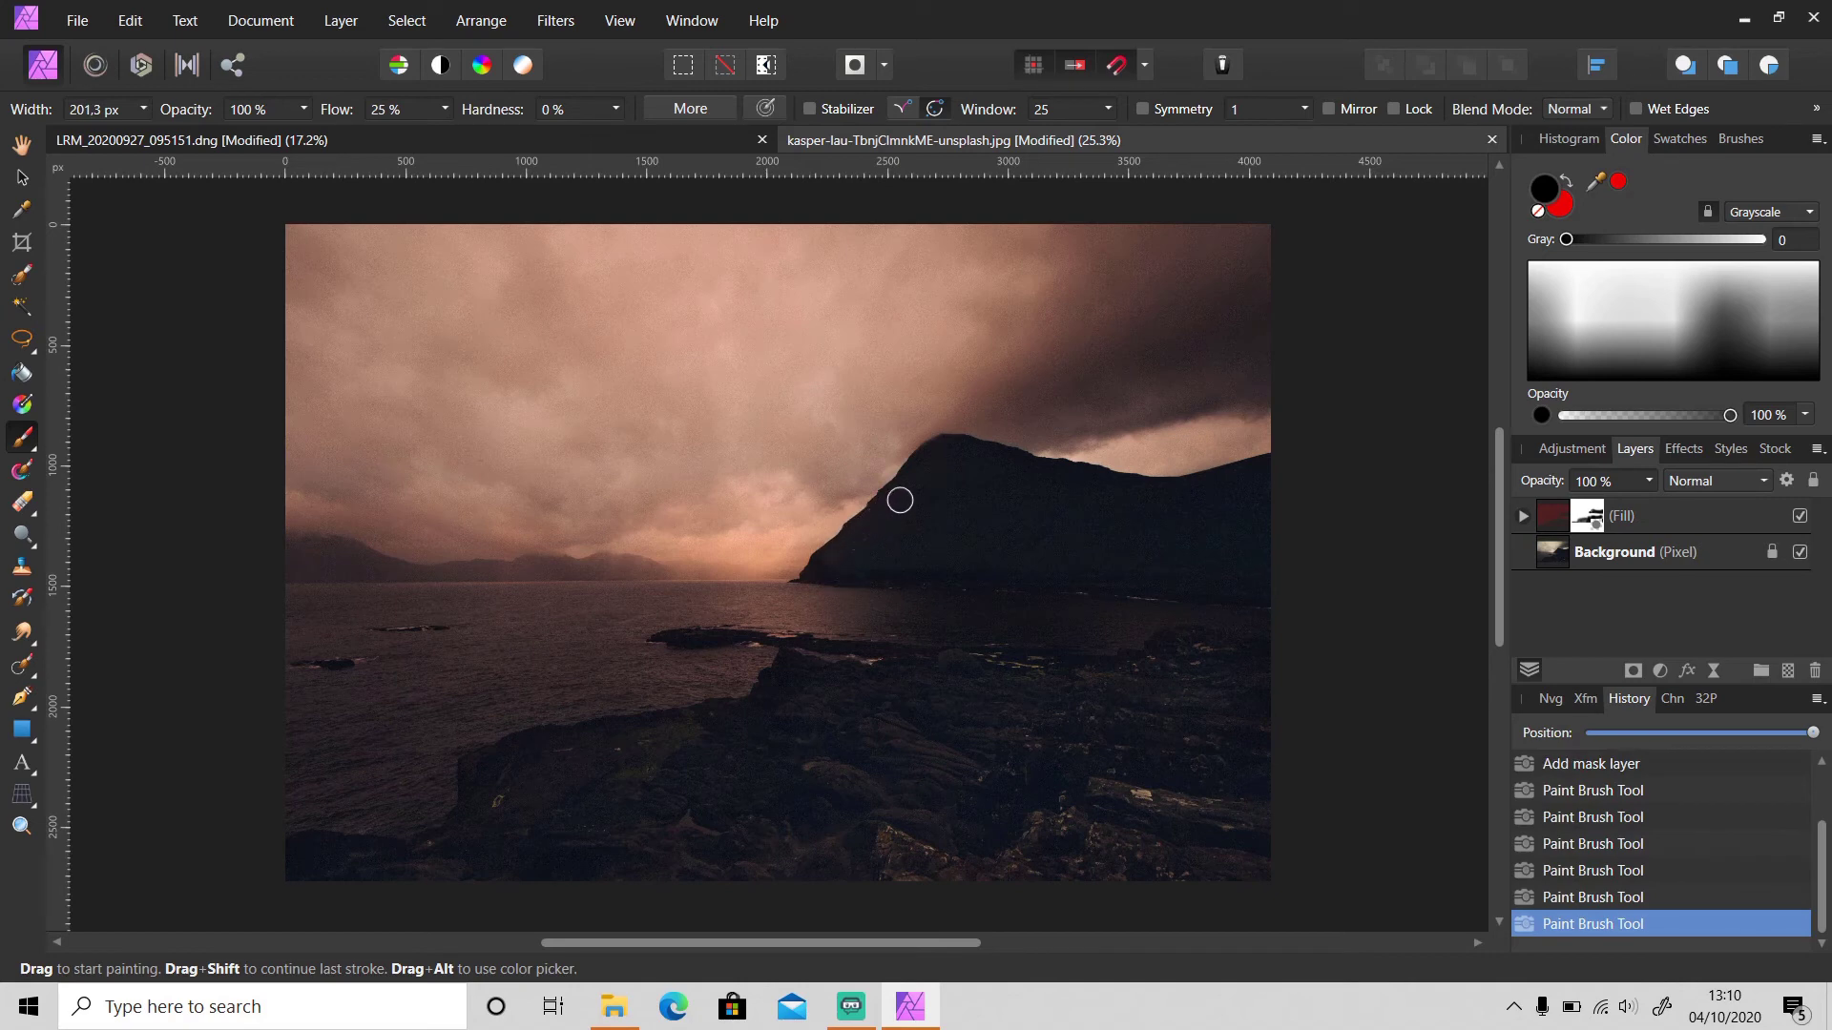
# Duplicate the red fill layer and invert the copy's mask.
pyautogui.click(1676, 515)
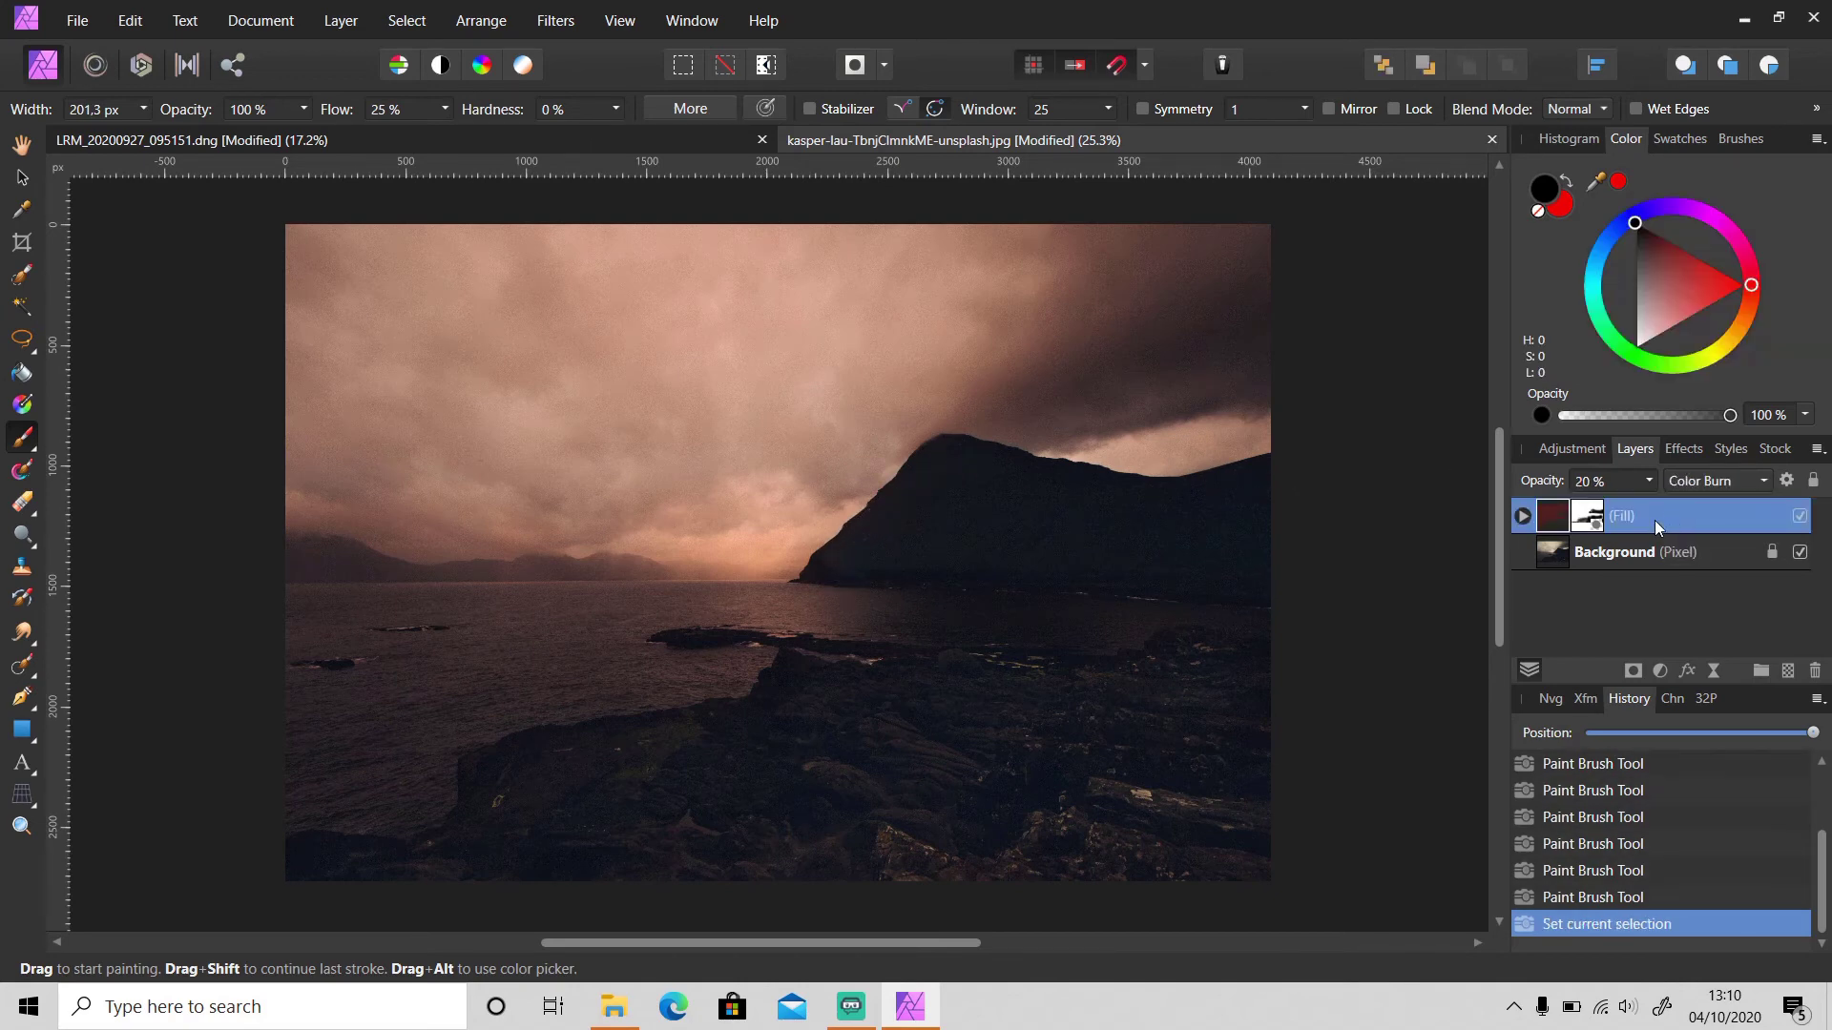
pyautogui.hotkey('ctrl', 'j')
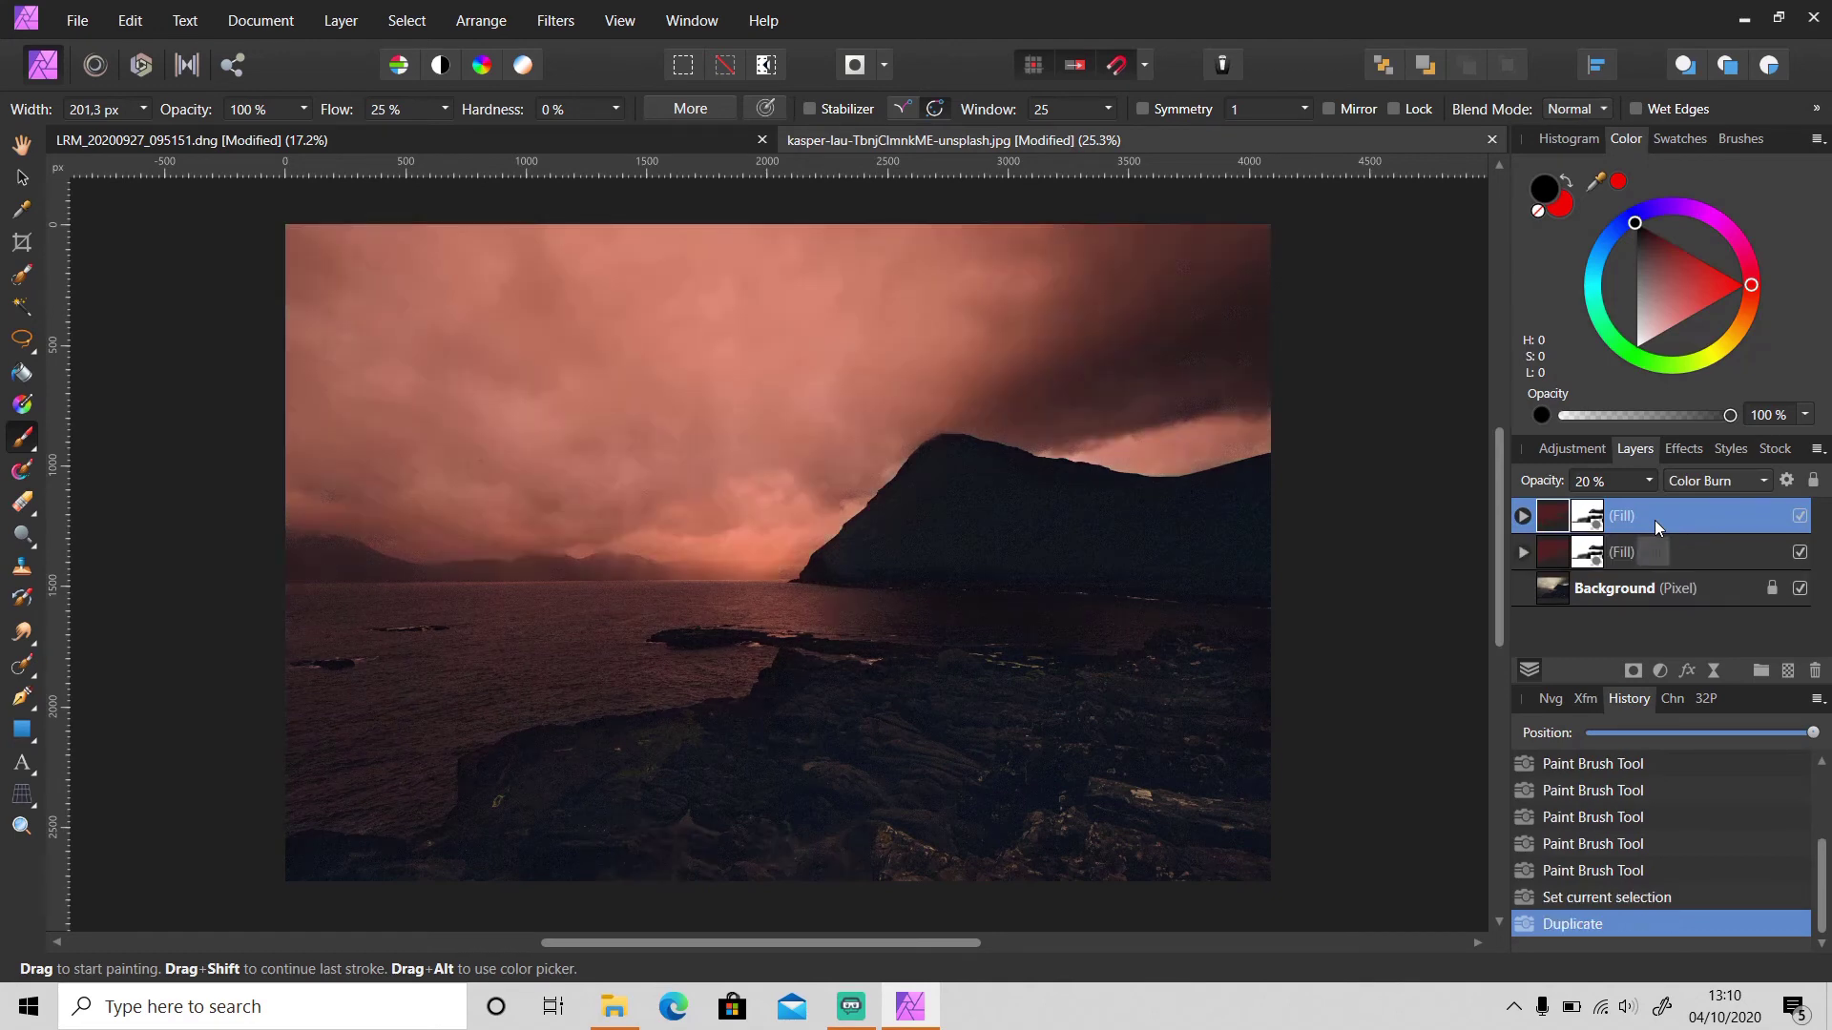
pyautogui.click(1589, 519)
pyautogui.hotkey('ctrl', 'i')
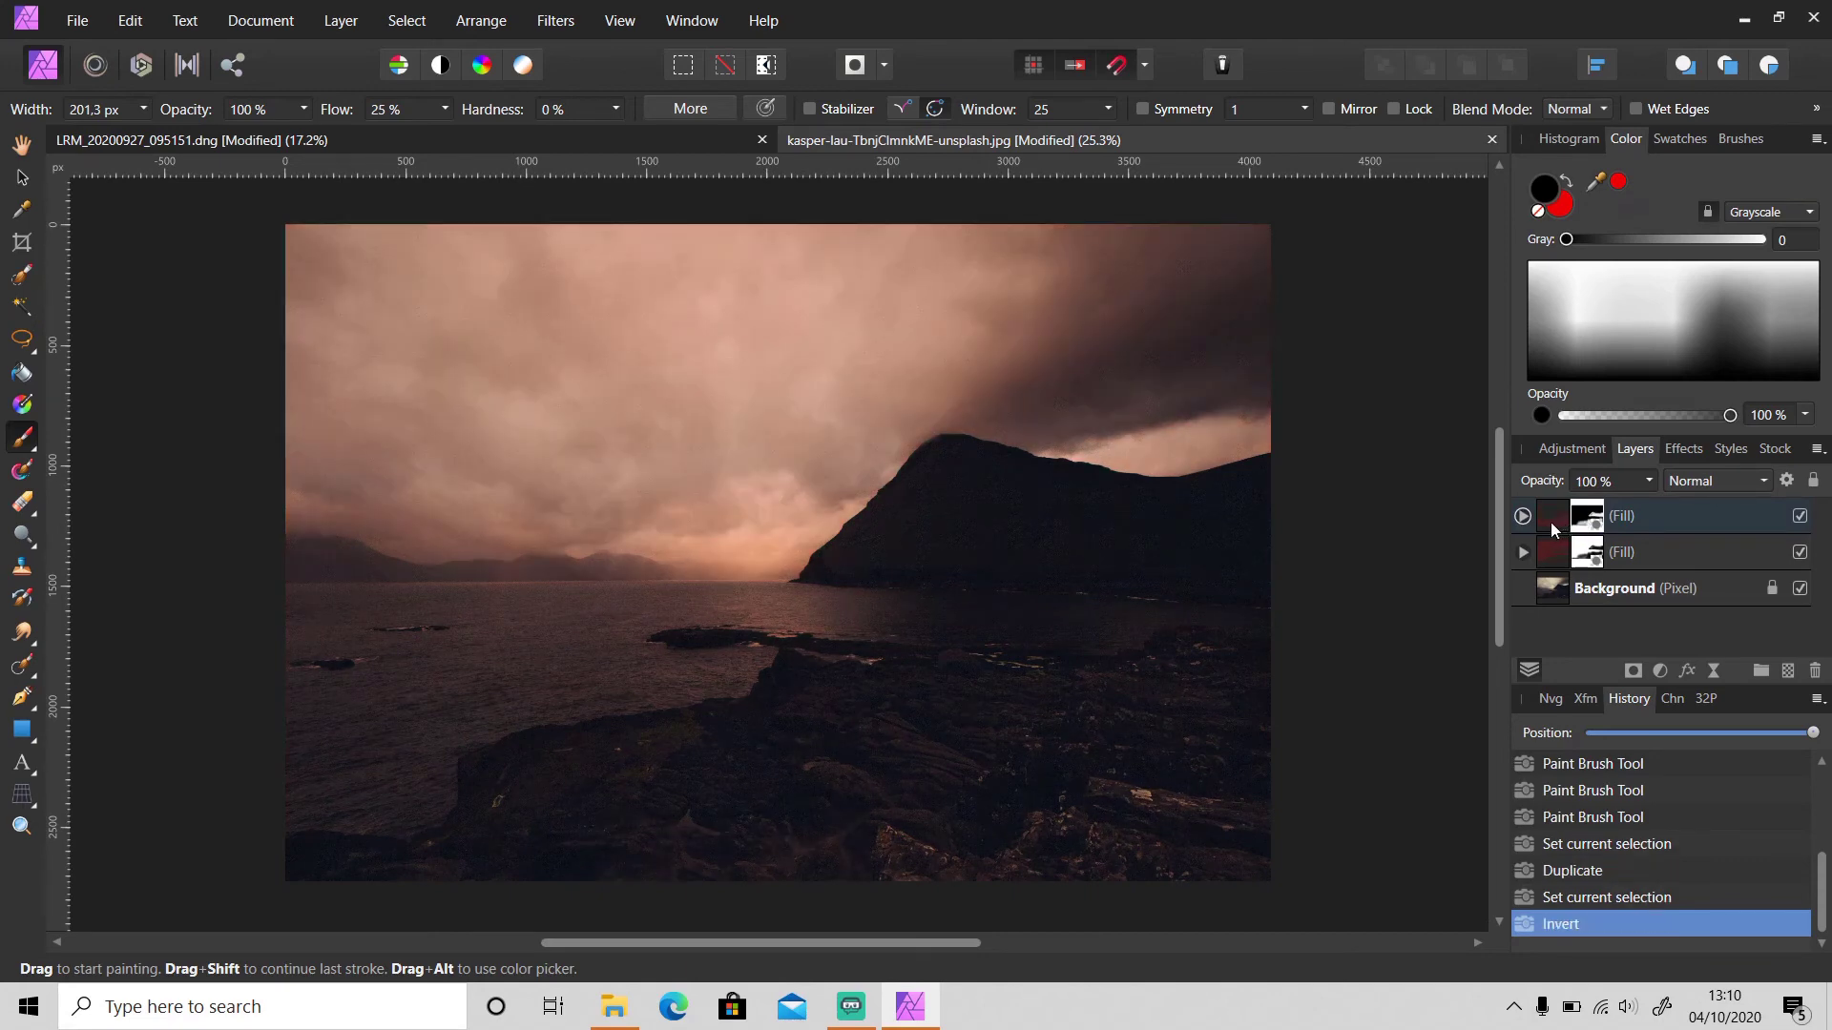
# Lower the duplicate fill layer's opacity to 5%.
pyautogui.click(1551, 523)
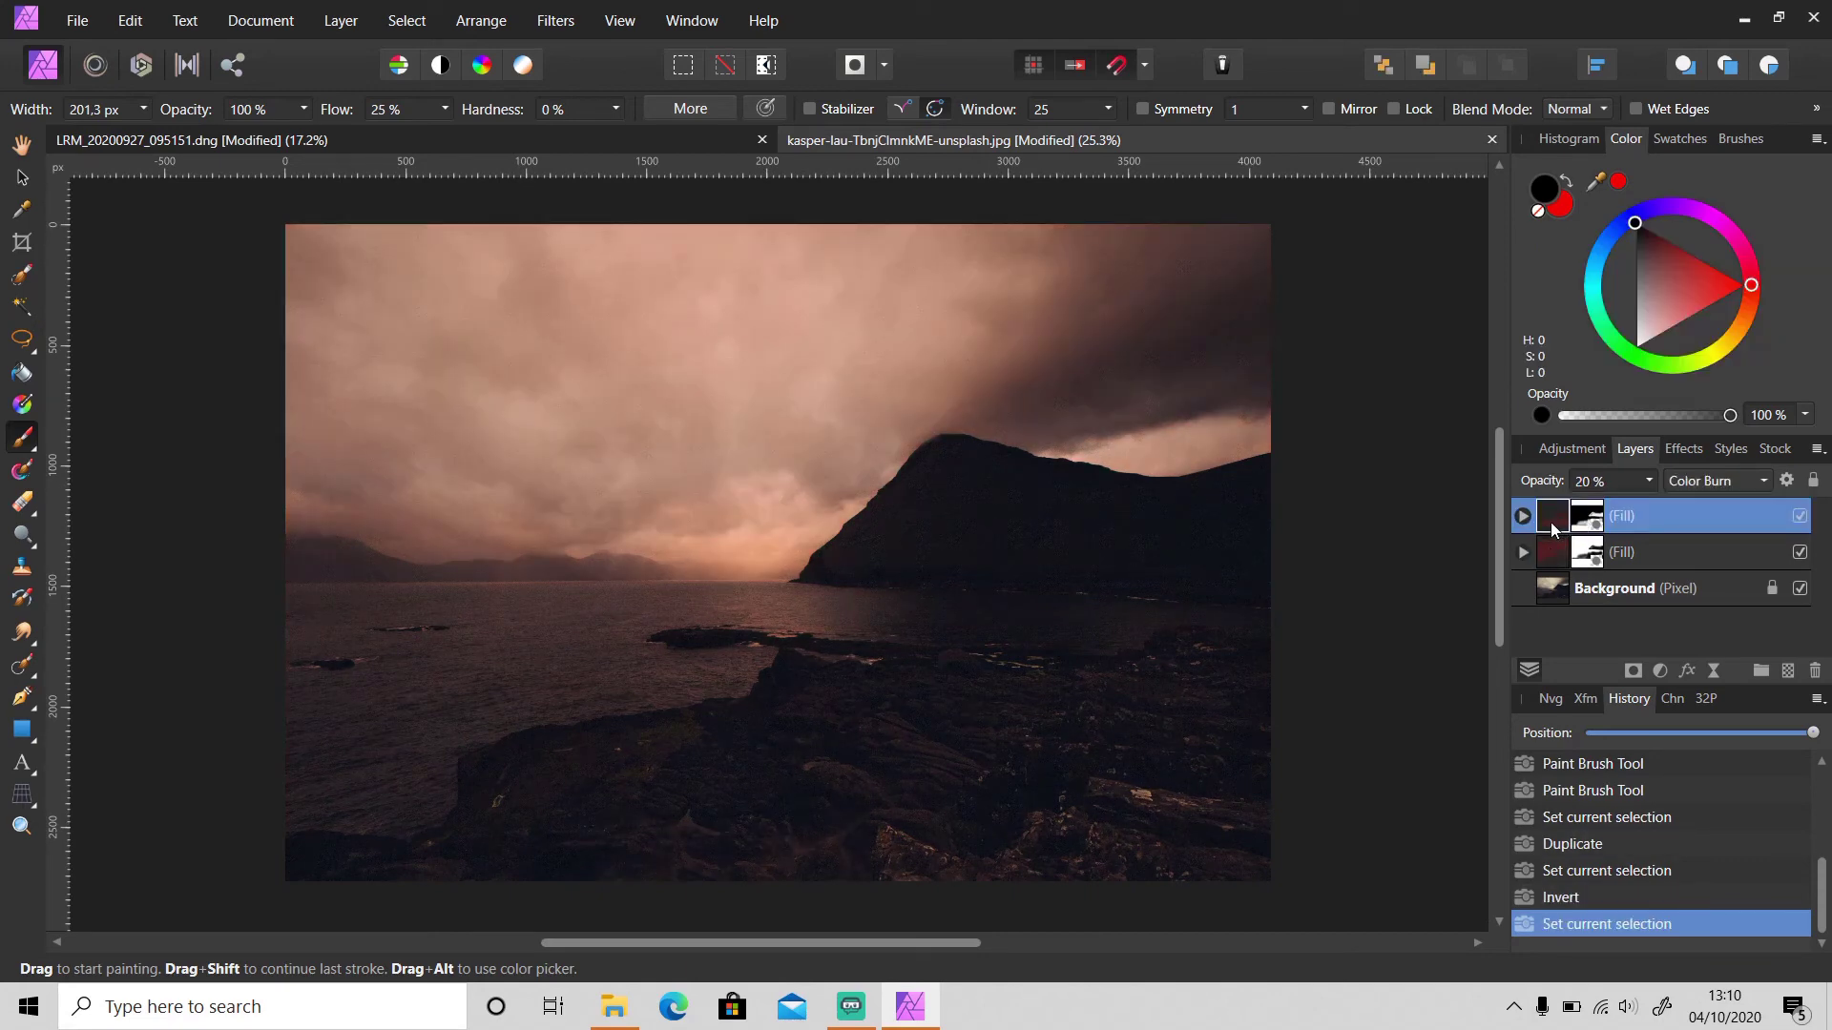
pyautogui.click(1648, 483)
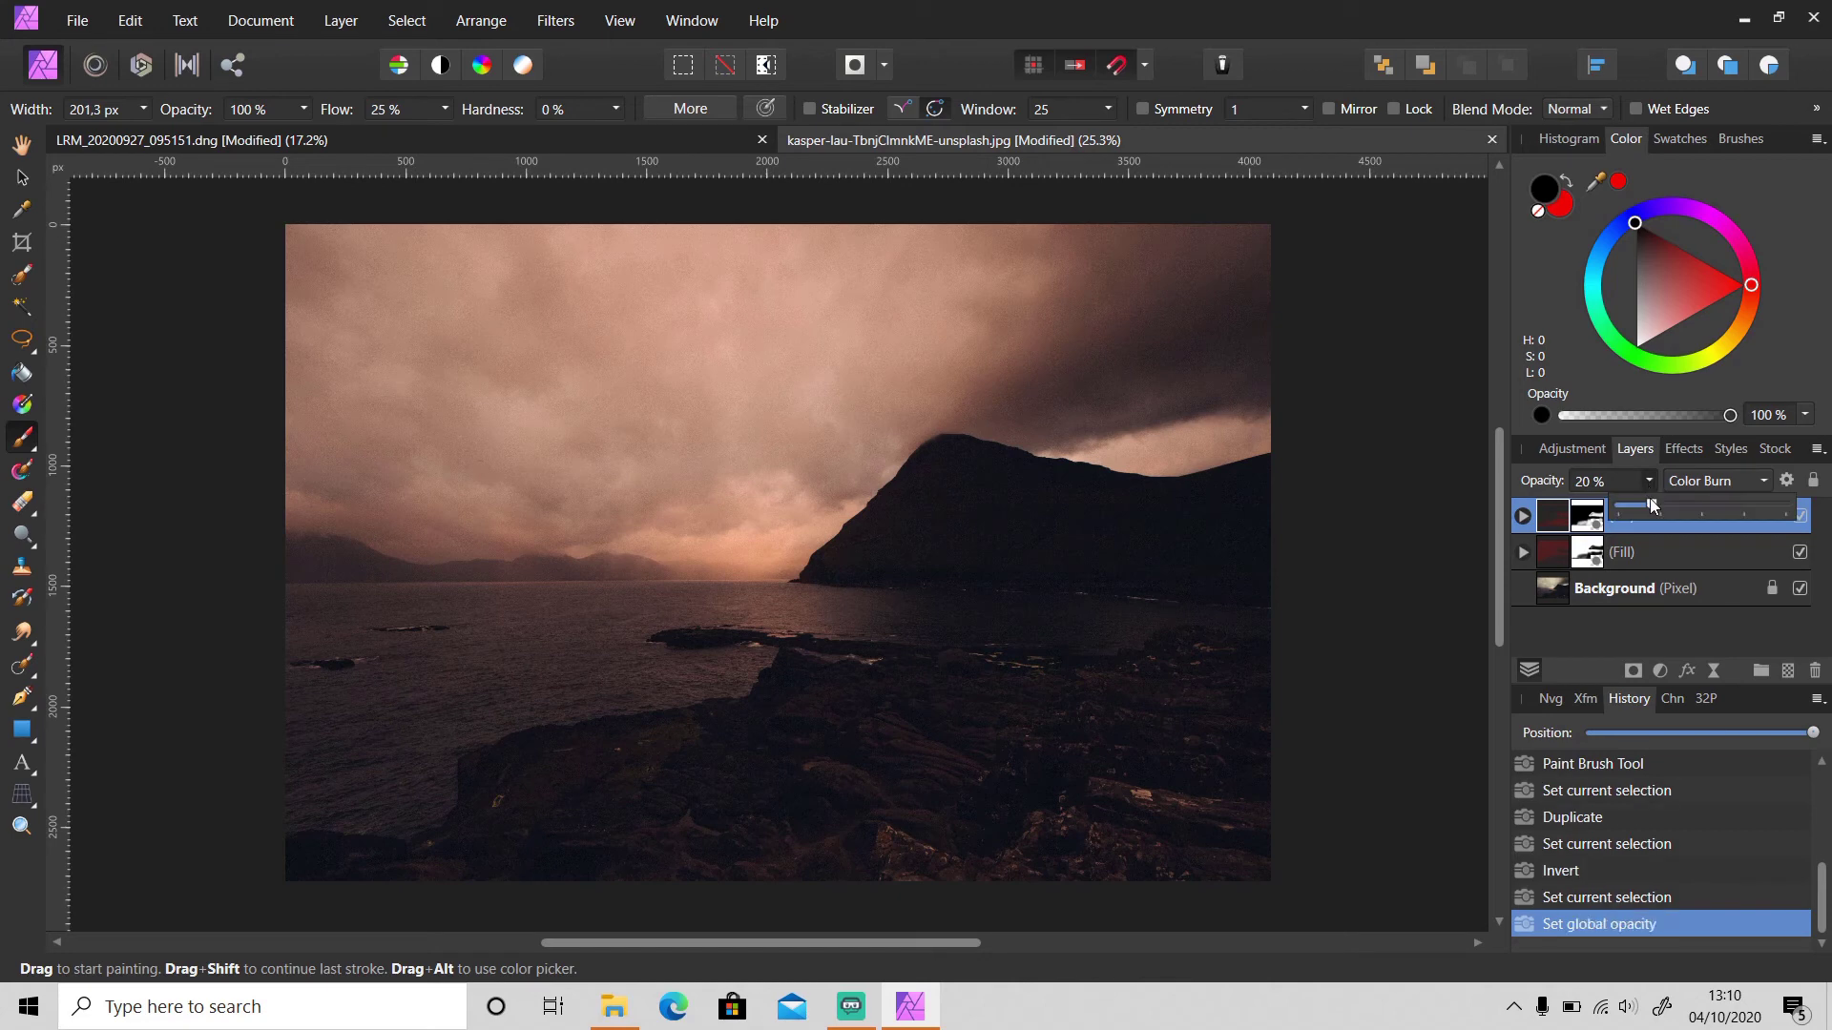
pyautogui.moveTo(1653, 506); pyautogui.dragTo(1635, 505)
pyautogui.click(1649, 620)
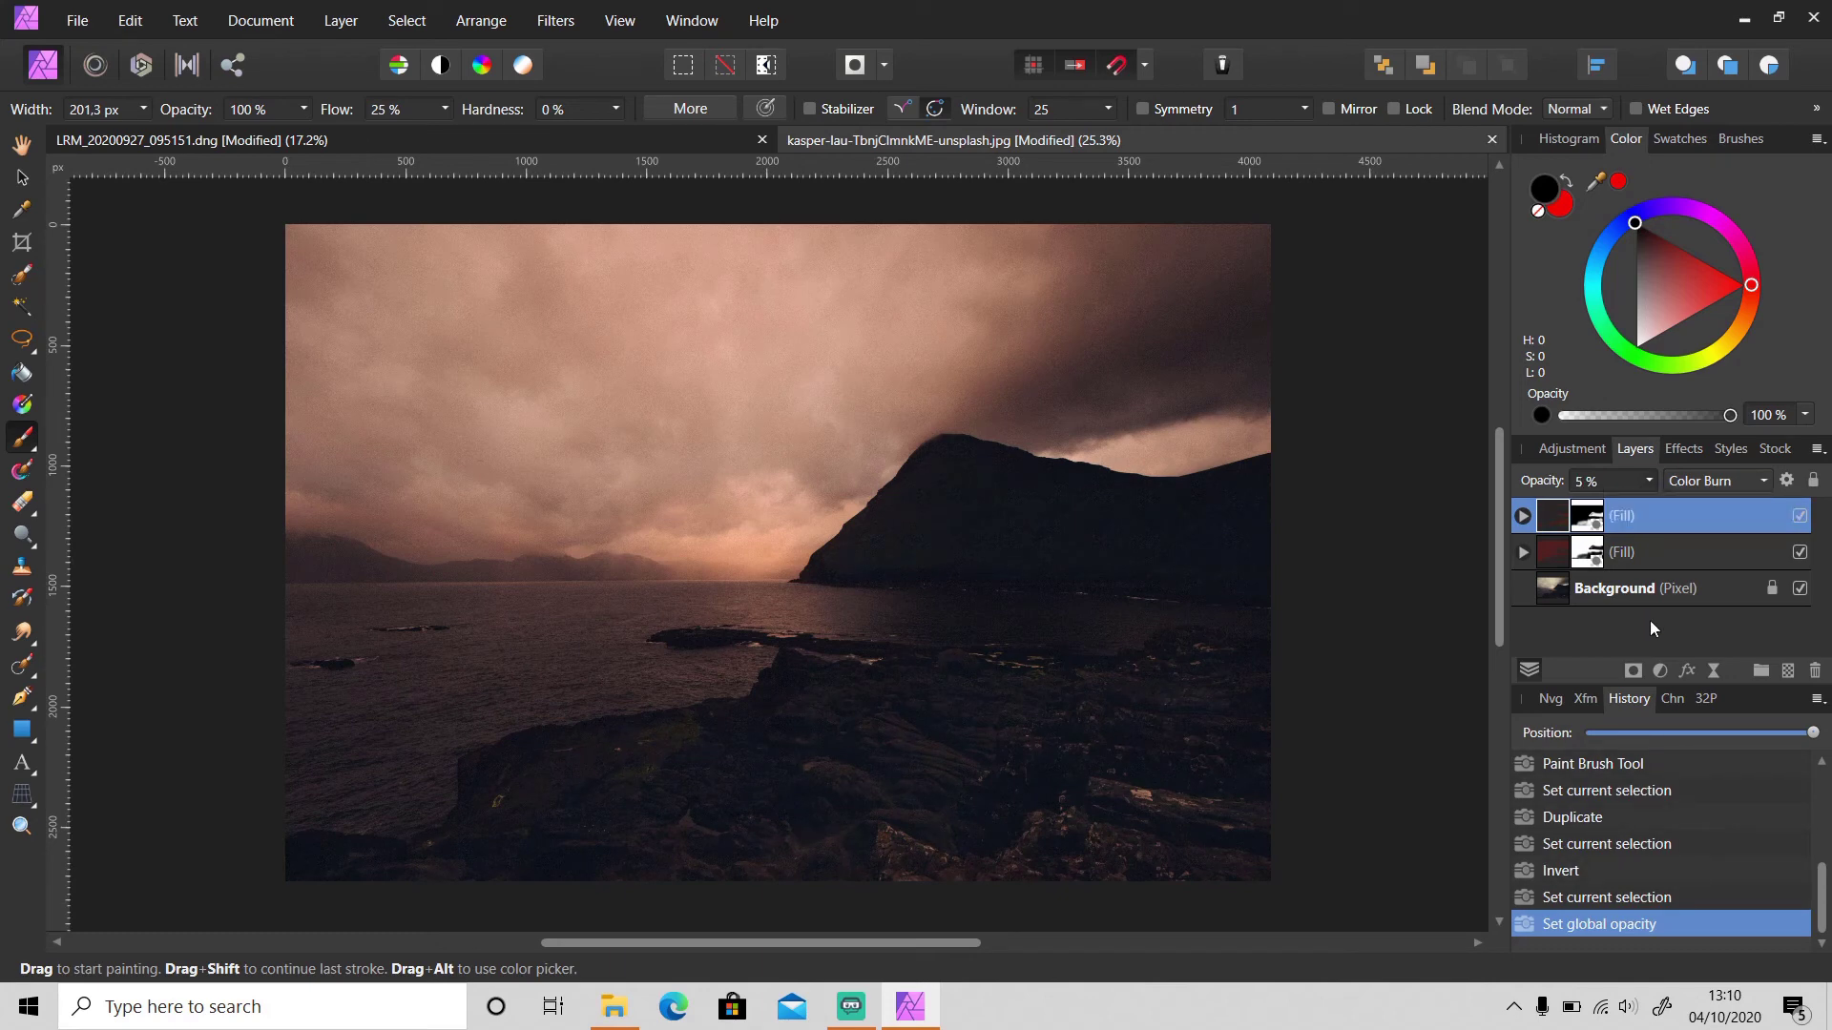
pyautogui.click(1801, 519)
pyautogui.click(1802, 555)
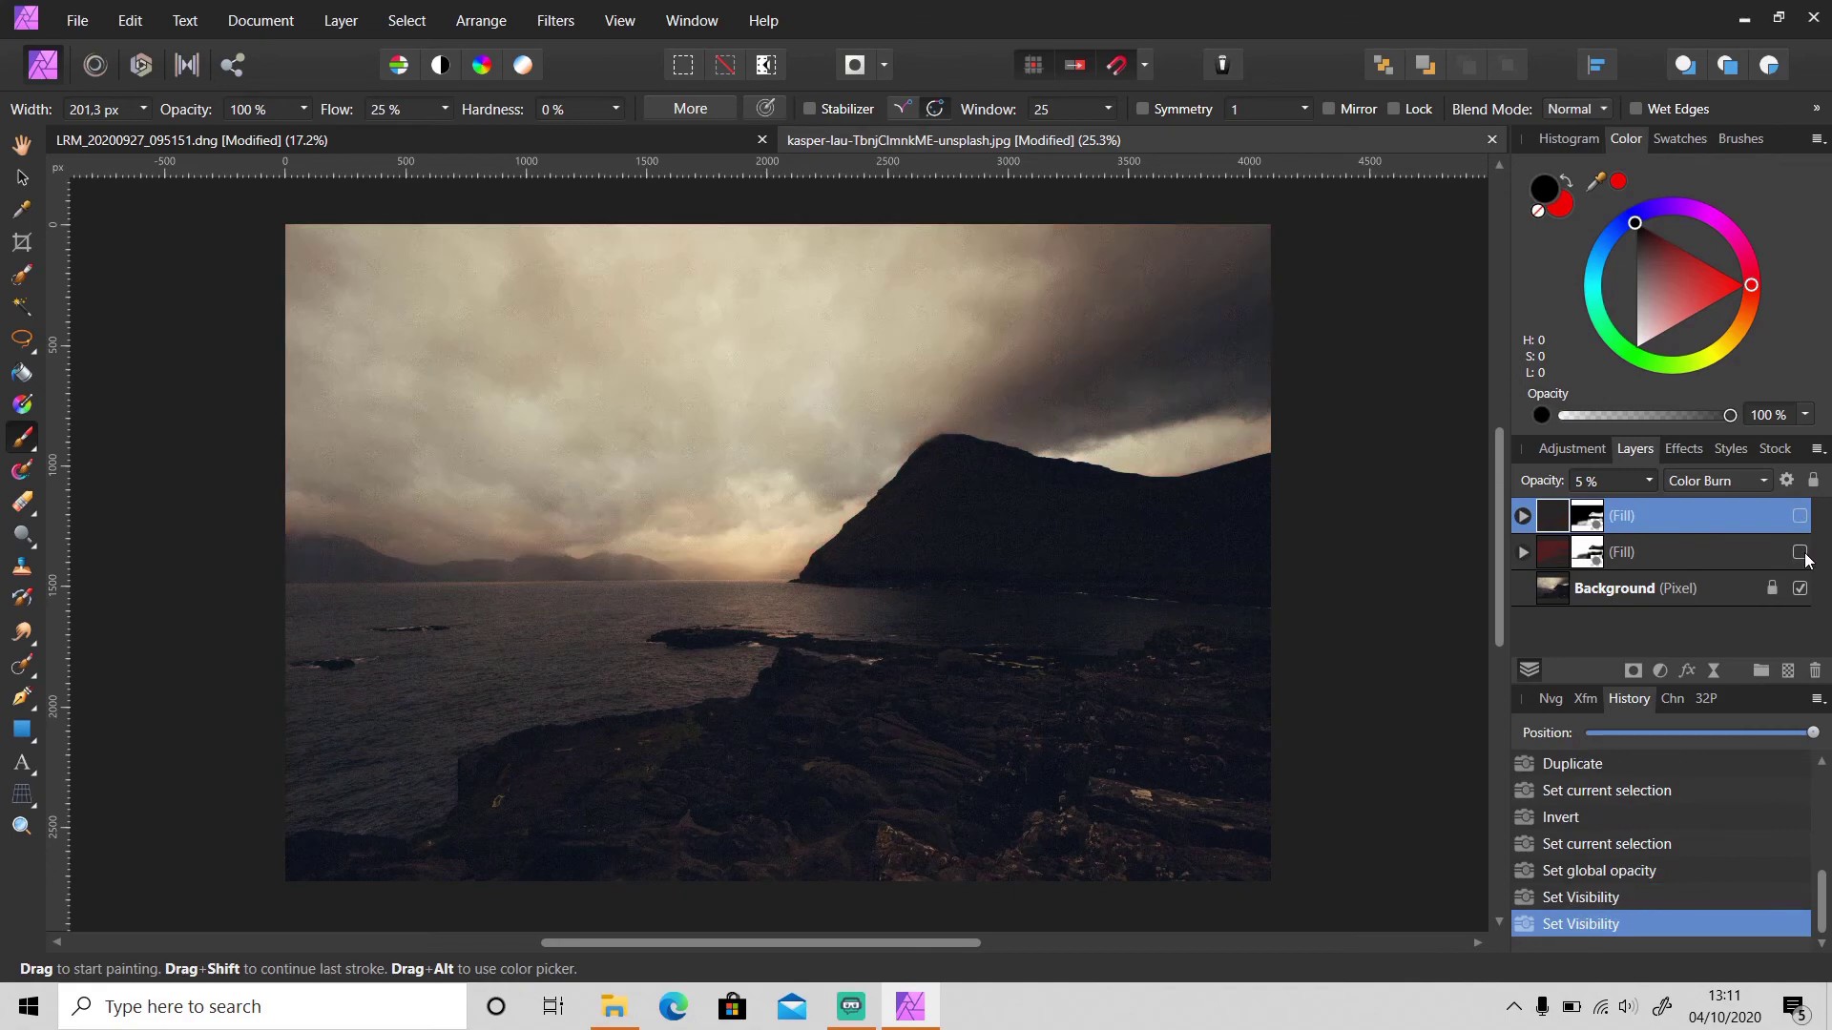
pyautogui.click(1802, 555)
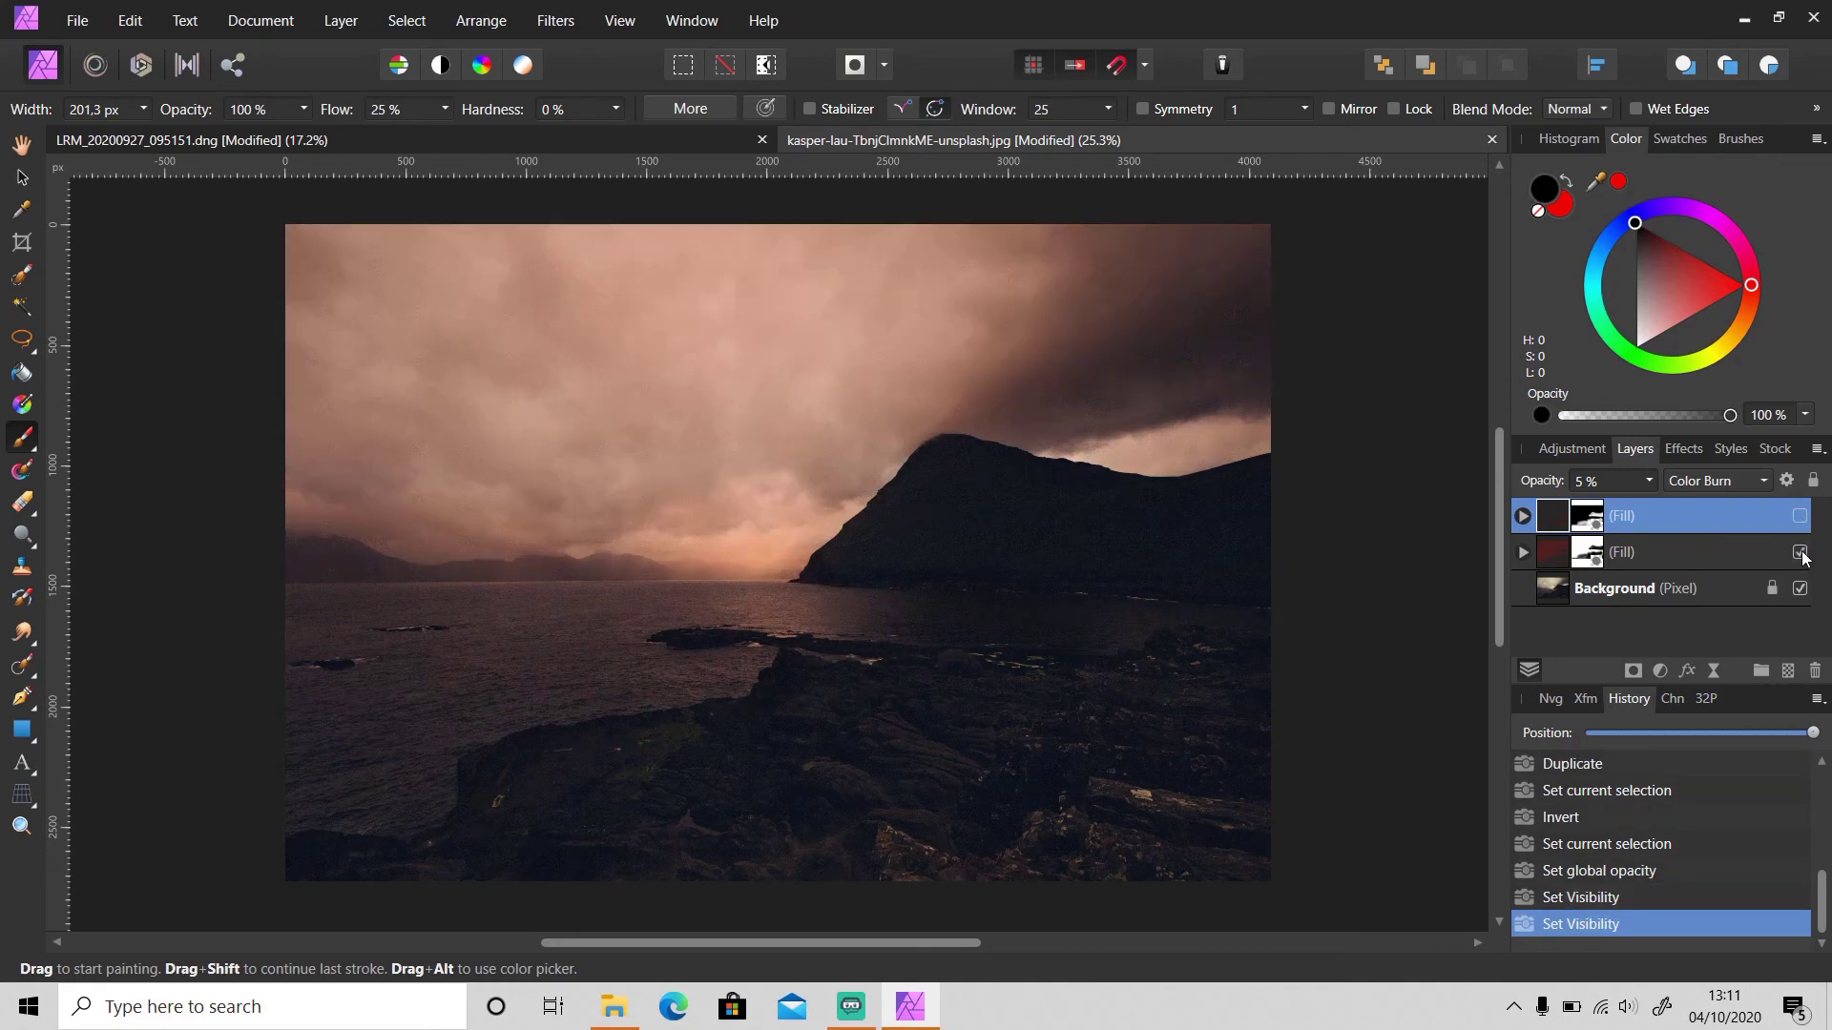
pyautogui.click(1800, 518)
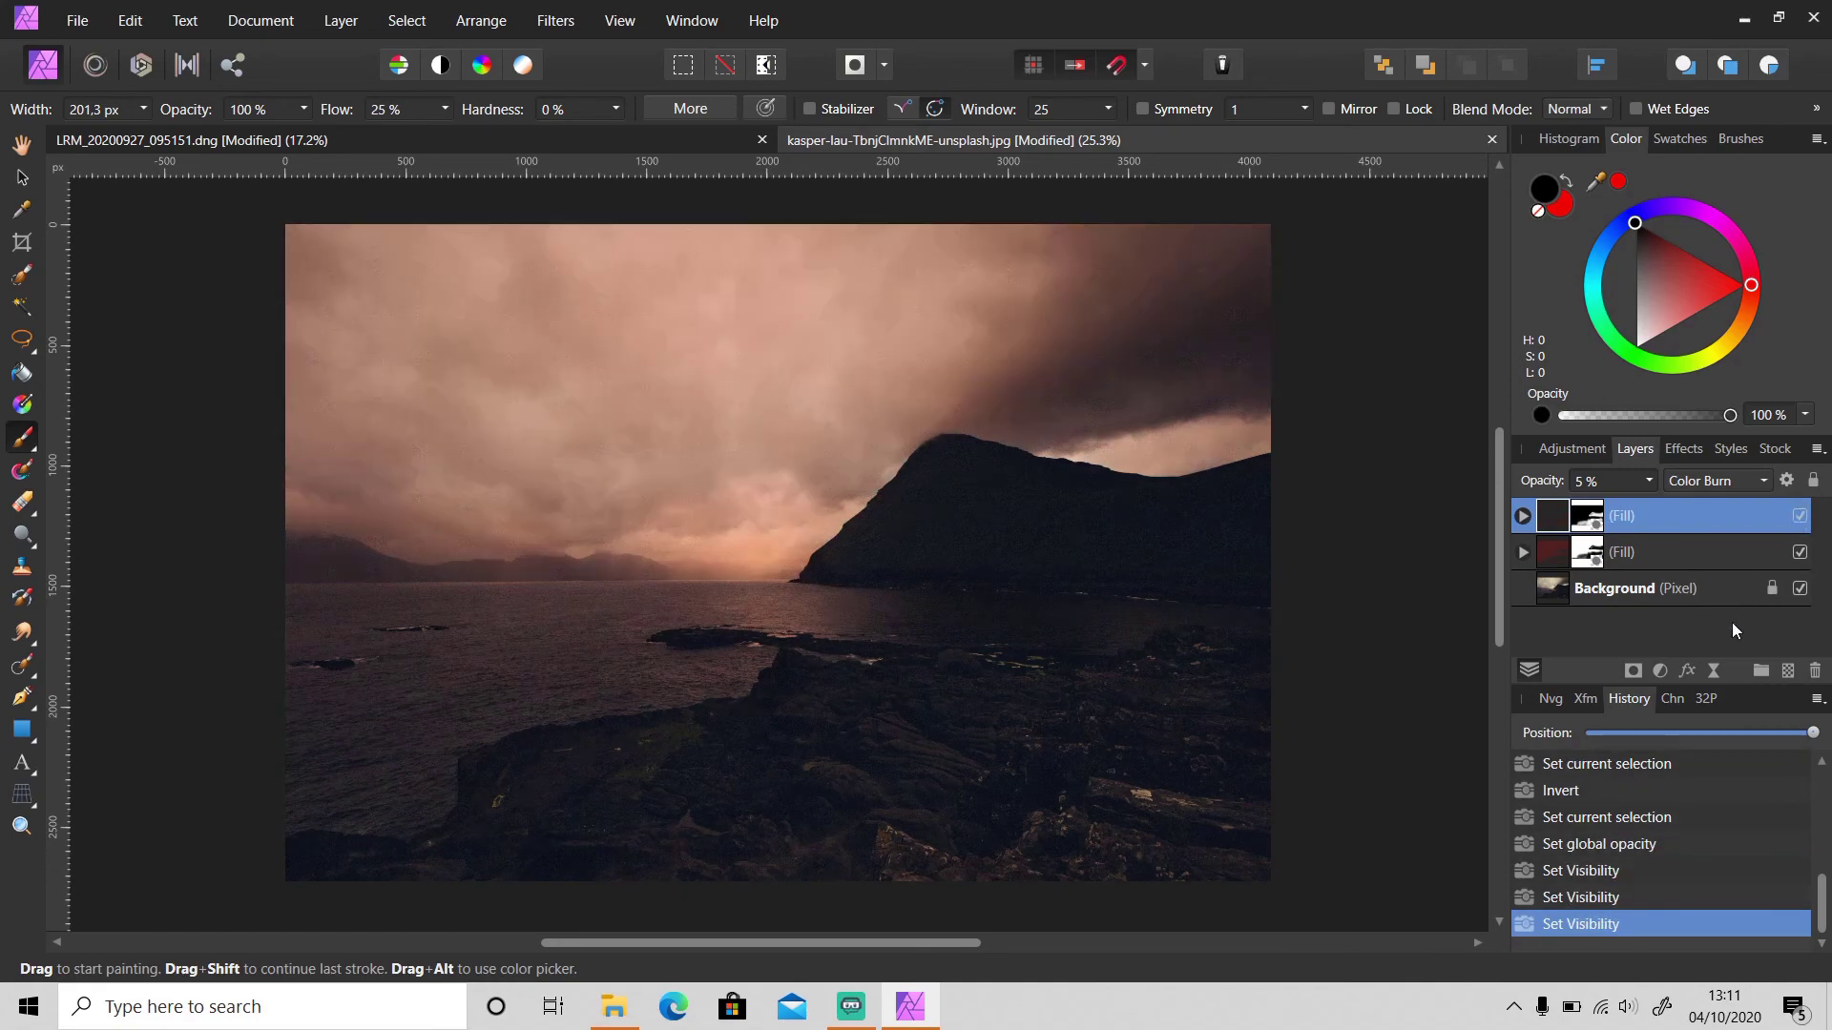